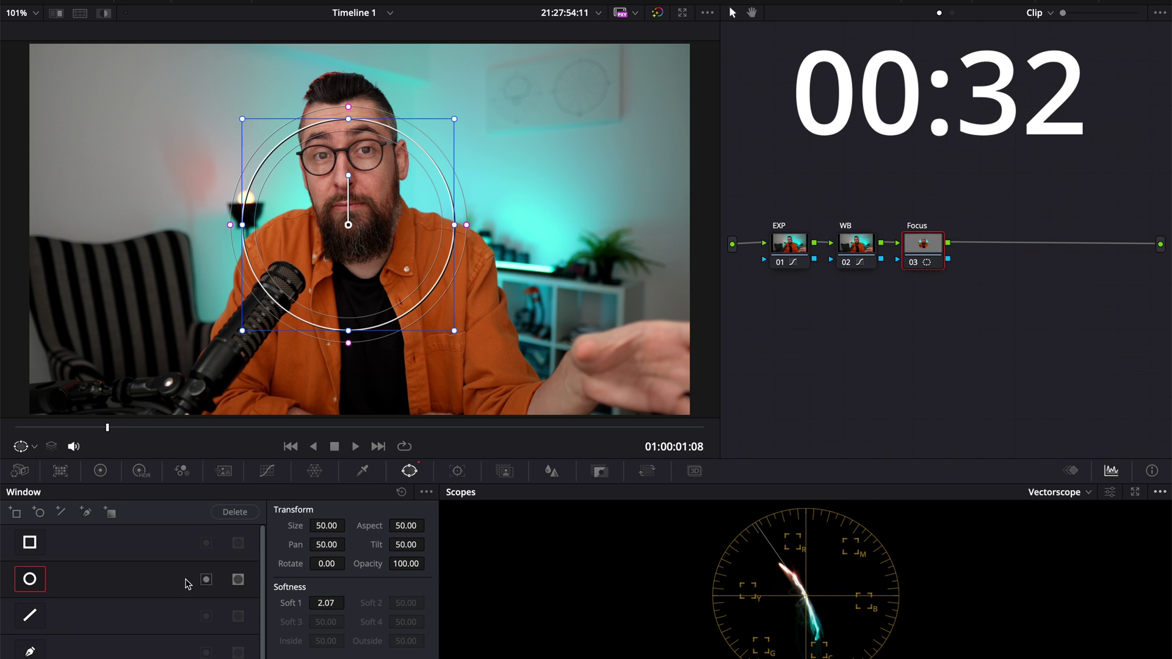
Enlarge the circular focus window around the face
{"action": "left_click", "coordinate": [141, 471]}
{"action": "left_click_drag", "start_coordinate": [364, 627], "coordinate": [357, 627]}
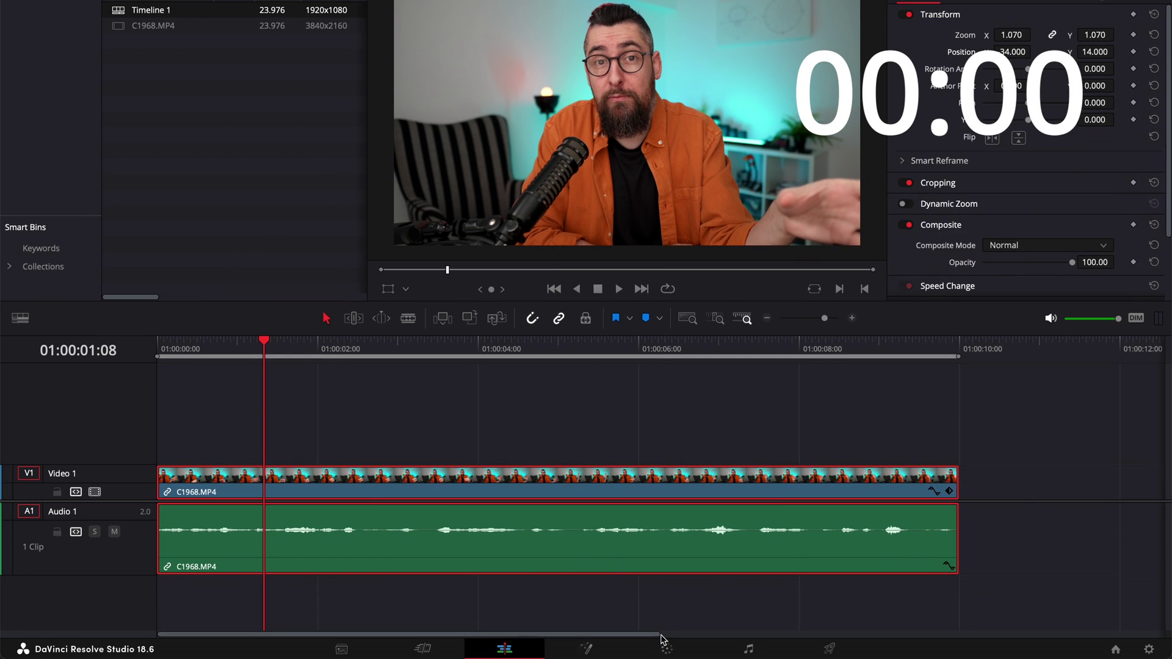
On the Color page, label node 01 as EXP
{"action": "left_click", "coordinate": [665, 642]}
{"action": "right_click", "coordinate": [798, 212]}
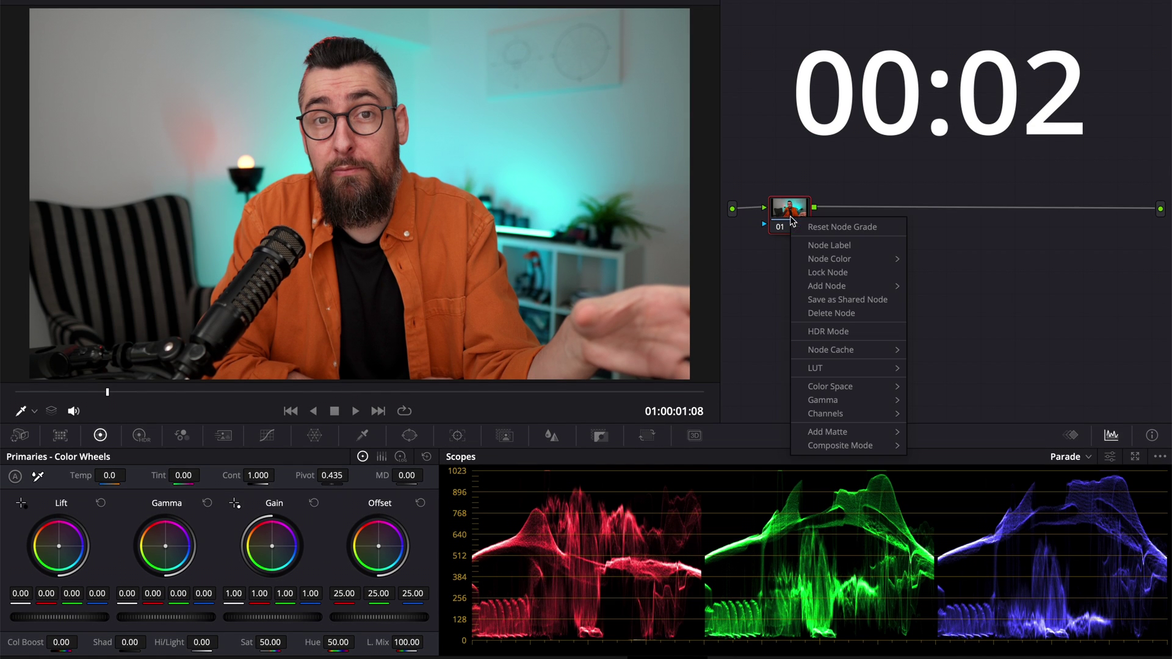
{"action": "left_click", "coordinate": [808, 236]}
{"action": "type", "text": "EXP"}
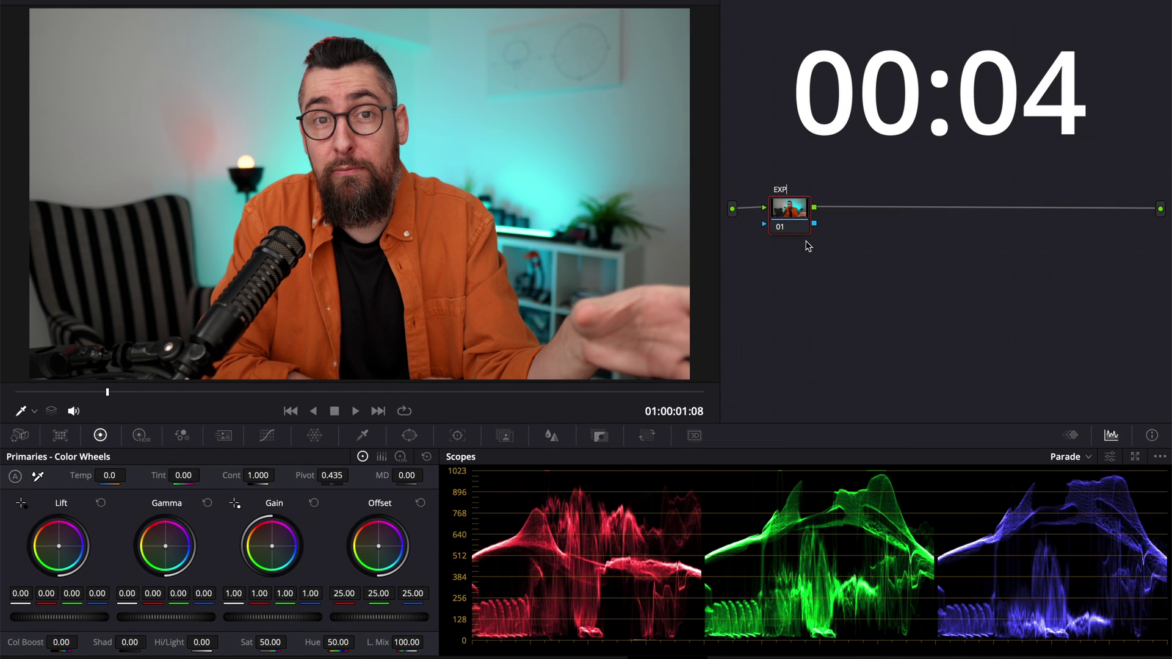
{"action": "key", "text": "Return"}
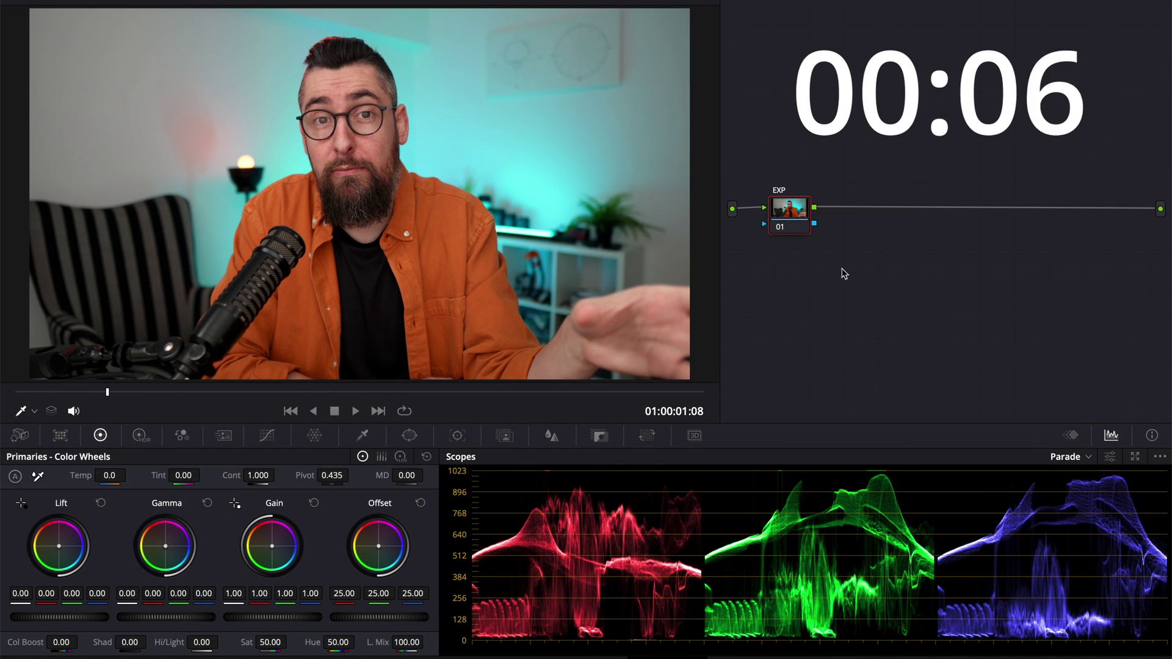
Set the scope to Waveform with Percentage scale and Display Qualifier Focus enabled
{"action": "left_click", "coordinate": [1068, 458]}
{"action": "left_click", "coordinate": [1080, 491]}
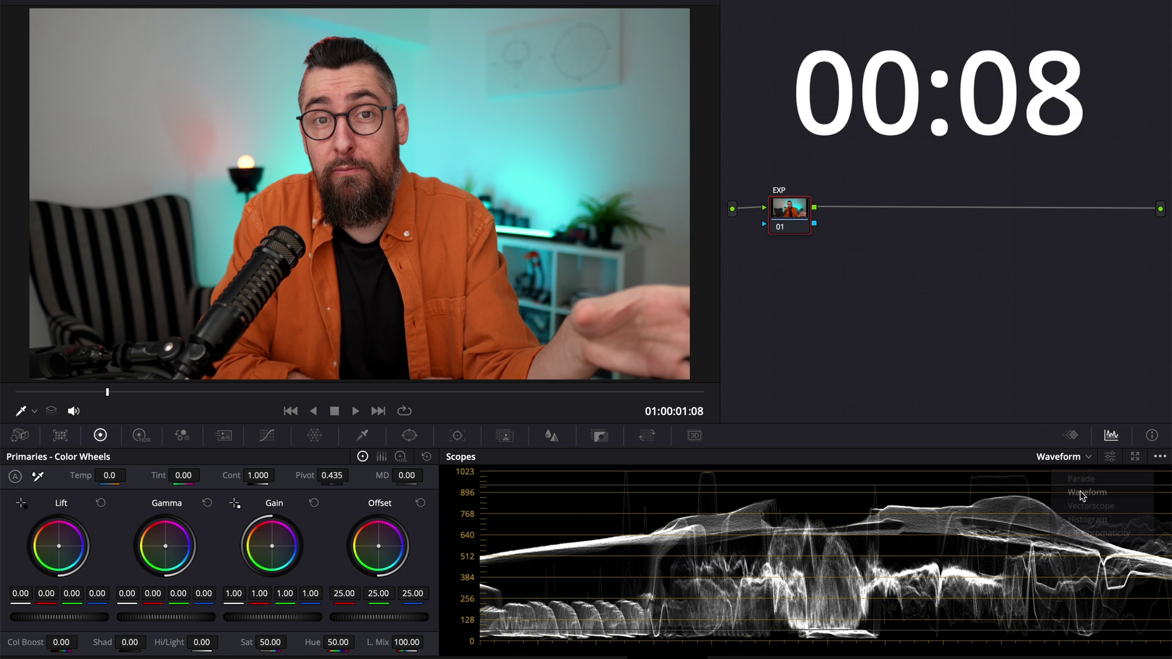
{"action": "left_click", "coordinate": [1160, 458]}
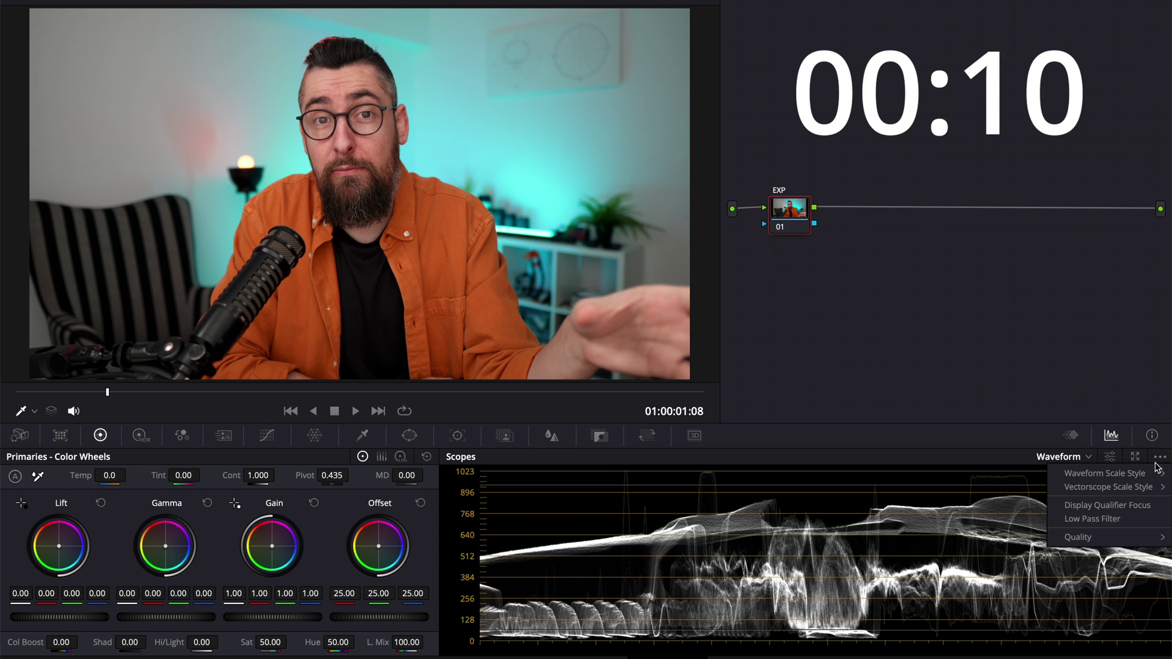
{"action": "mouse_move", "coordinate": [1092, 473]}
{"action": "left_click", "coordinate": [1008, 501]}
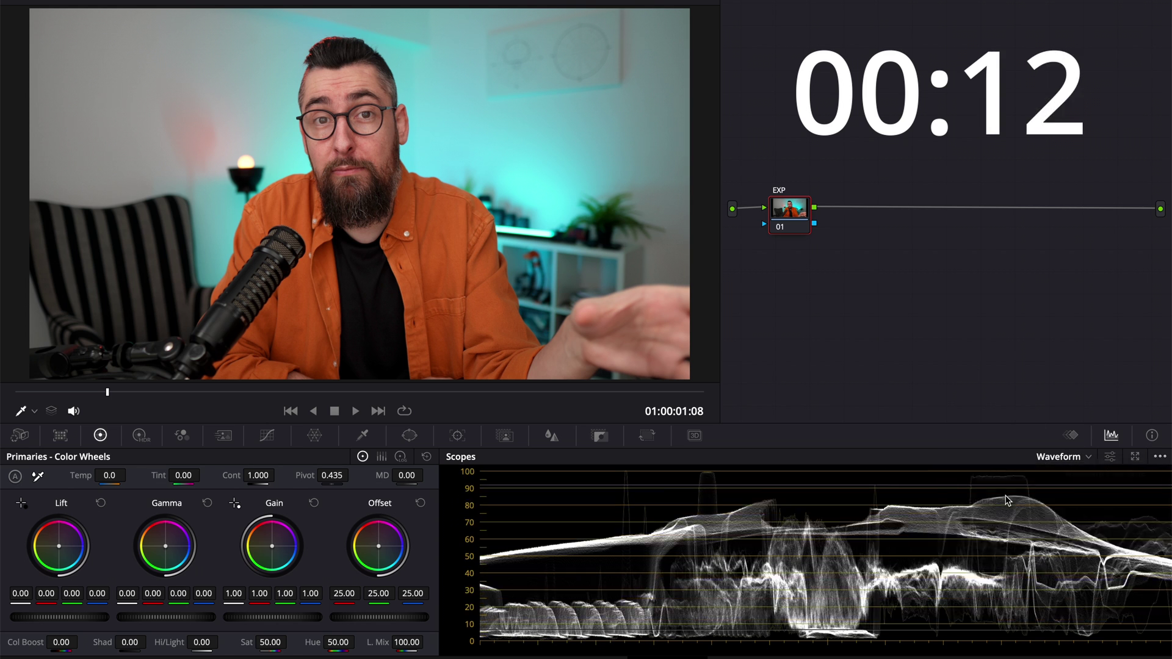
{"action": "left_click", "coordinate": [1110, 458]}
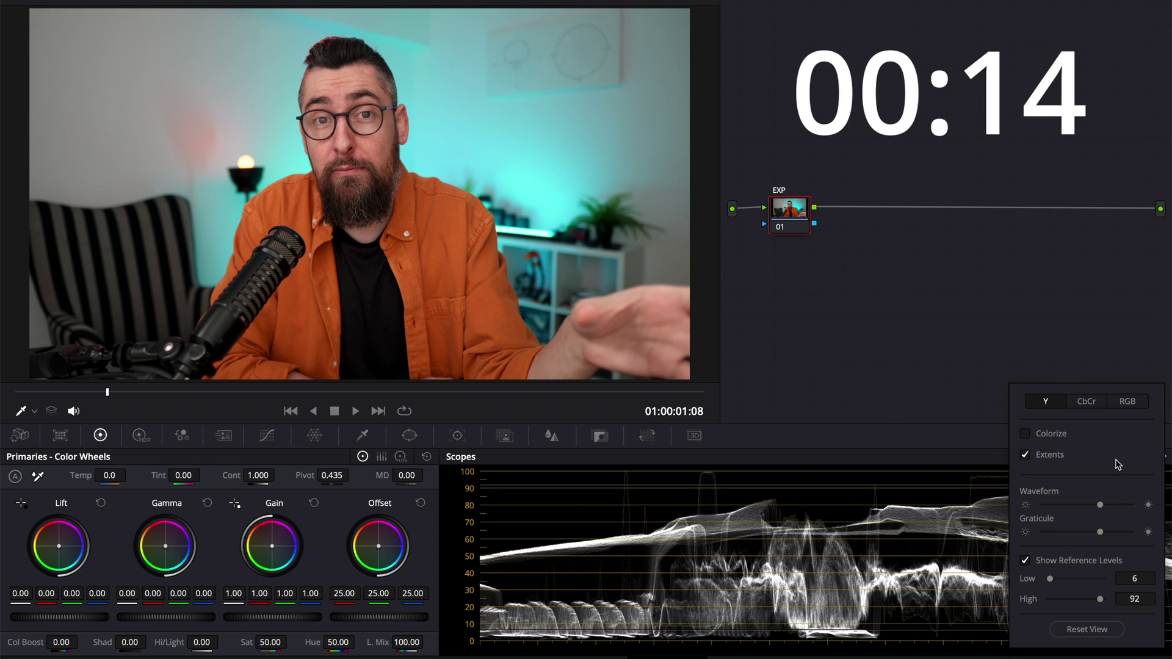
{"action": "left_click", "coordinate": [906, 393]}
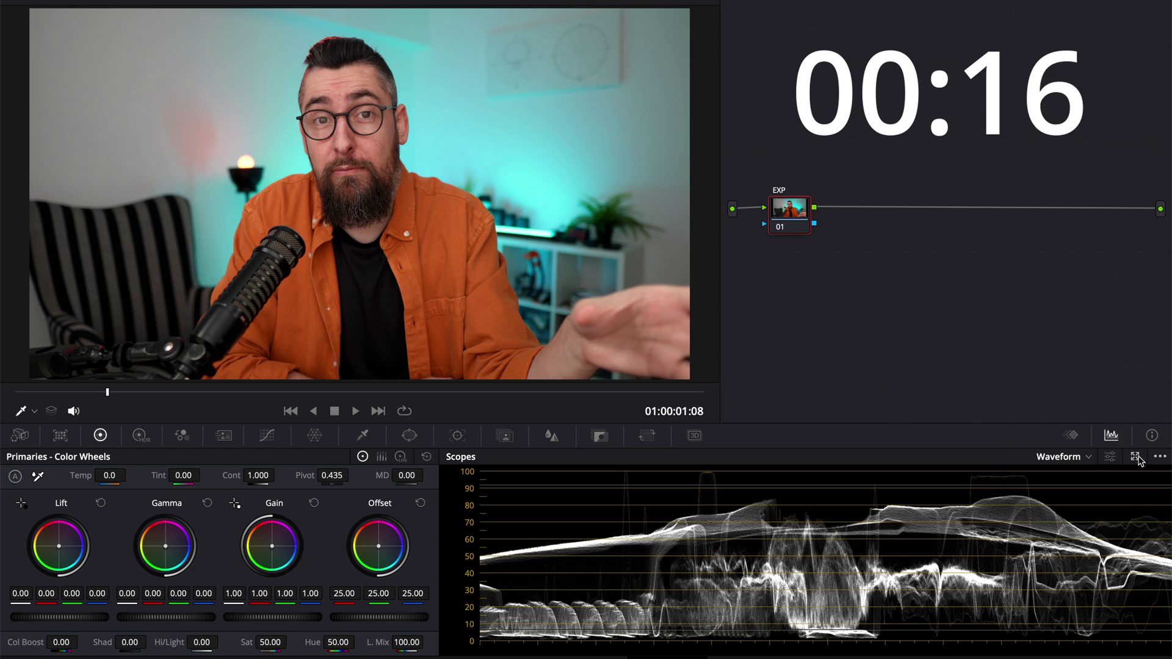
{"action": "left_click", "coordinate": [1160, 458]}
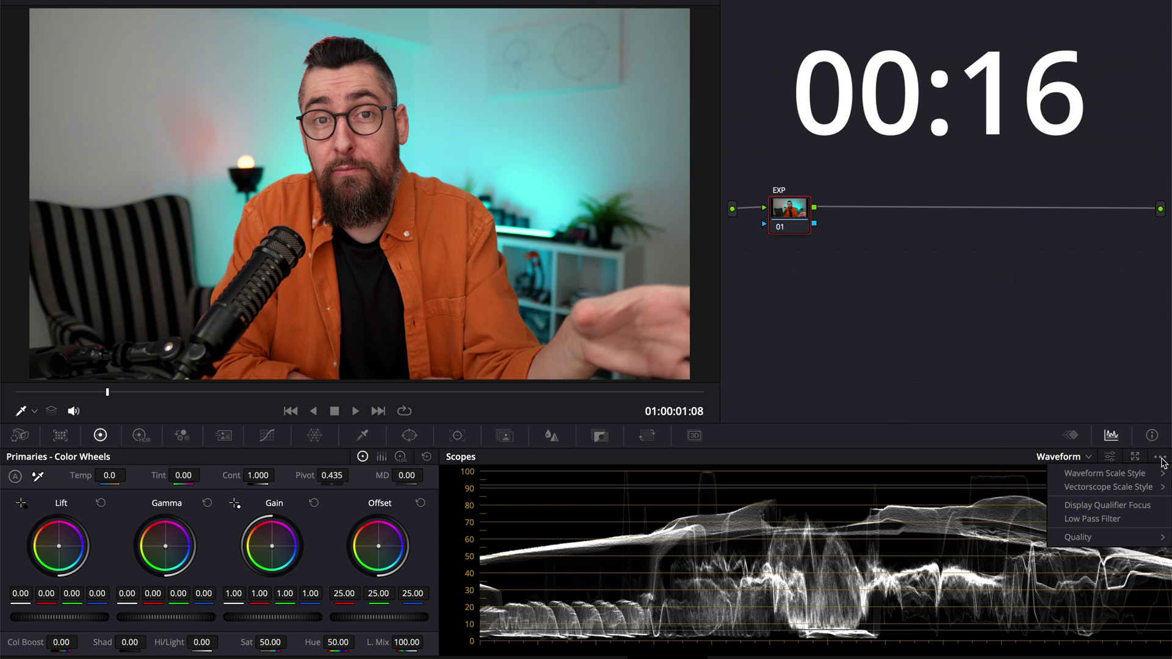
{"action": "left_click", "coordinate": [1129, 508]}
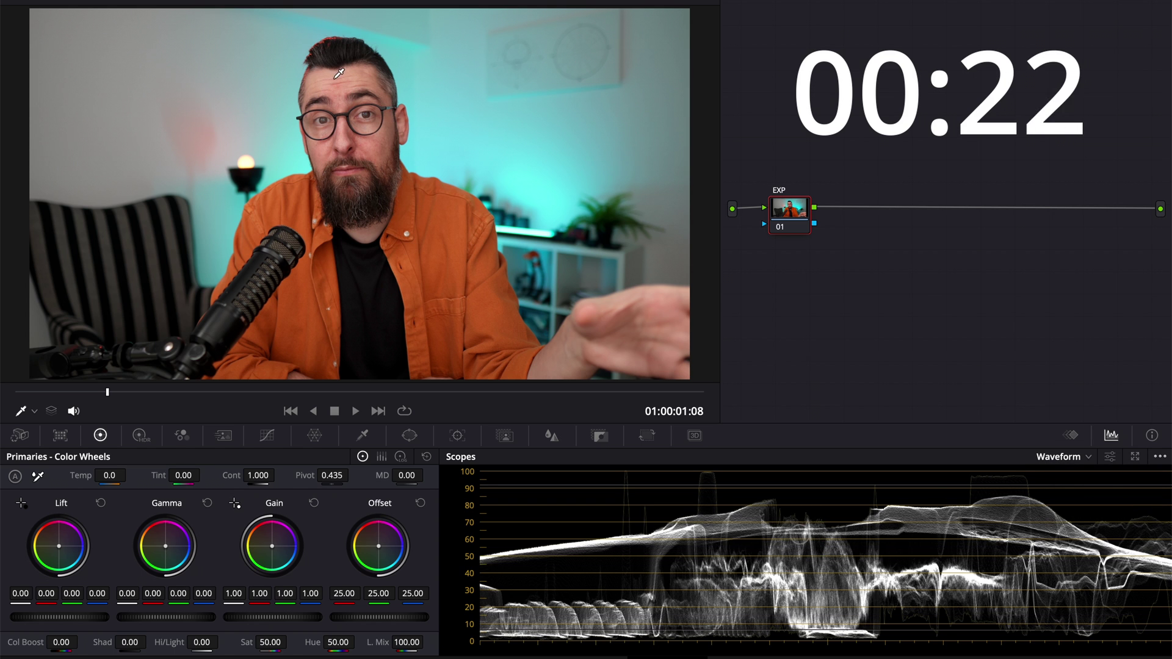
{"action": "left_click", "coordinate": [267, 435]}
Add two points to EXP's luma curve, pulling the lower one down to darken shadows
{"action": "left_click", "coordinate": [202, 521]}
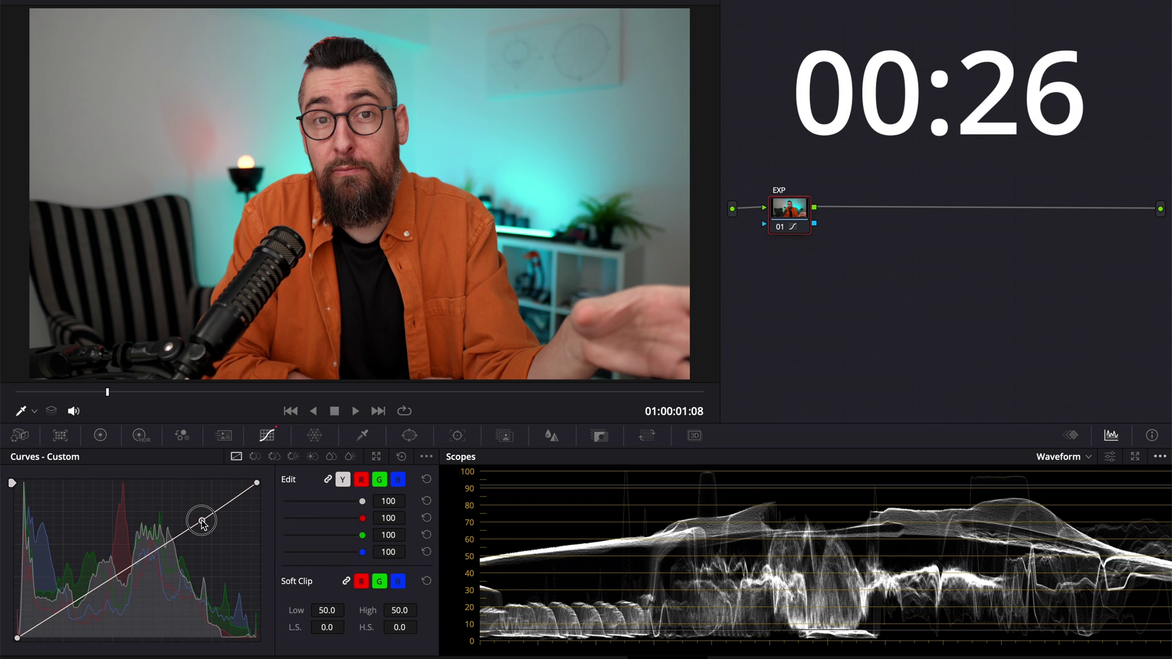
{"action": "left_click", "coordinate": [45, 623]}
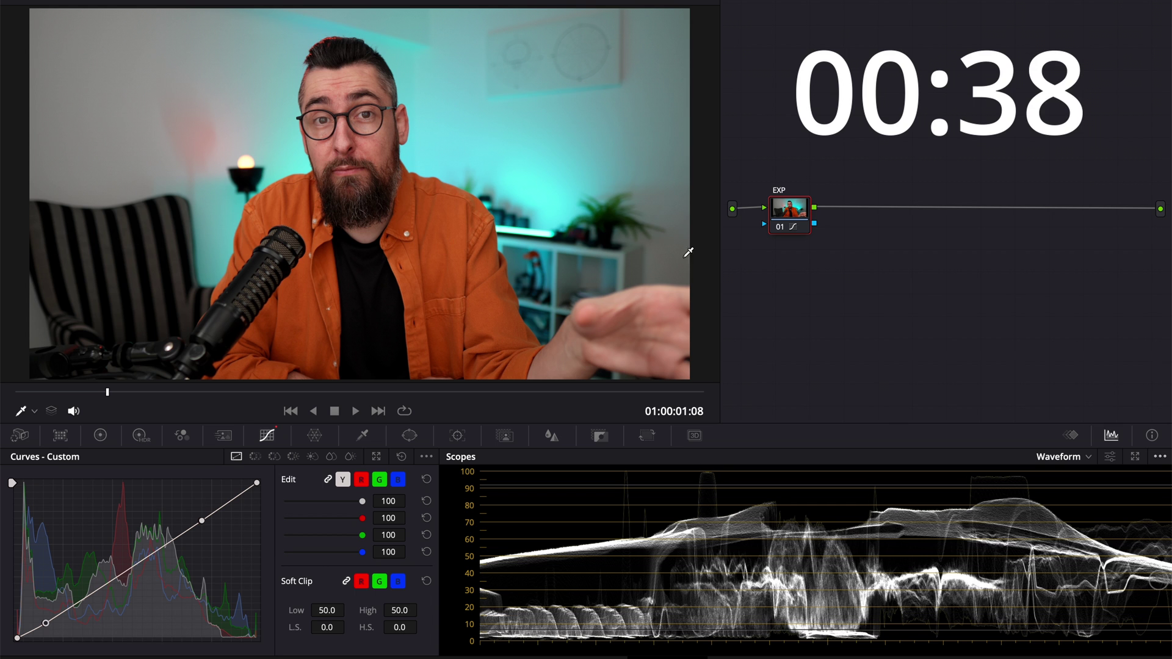
{"action": "right_click", "coordinate": [787, 217]}
Add a serial node after EXP and label it WB
{"action": "mouse_move", "coordinate": [874, 284]}
{"action": "left_click", "coordinate": [925, 284]}
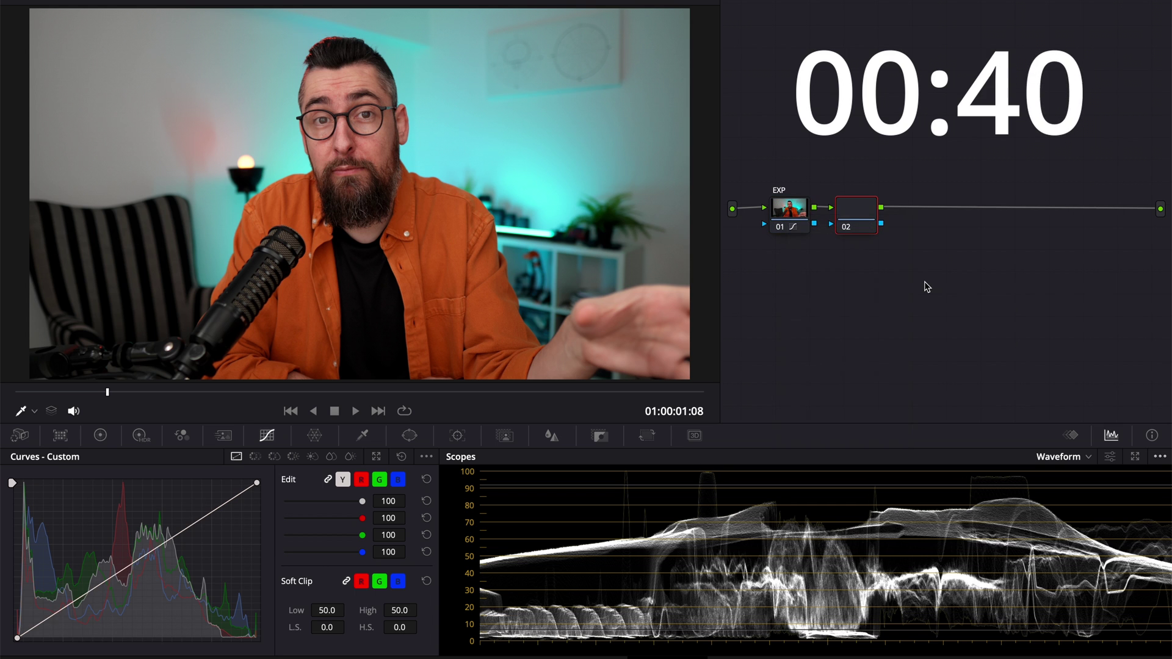
{"action": "right_click", "coordinate": [871, 213]}
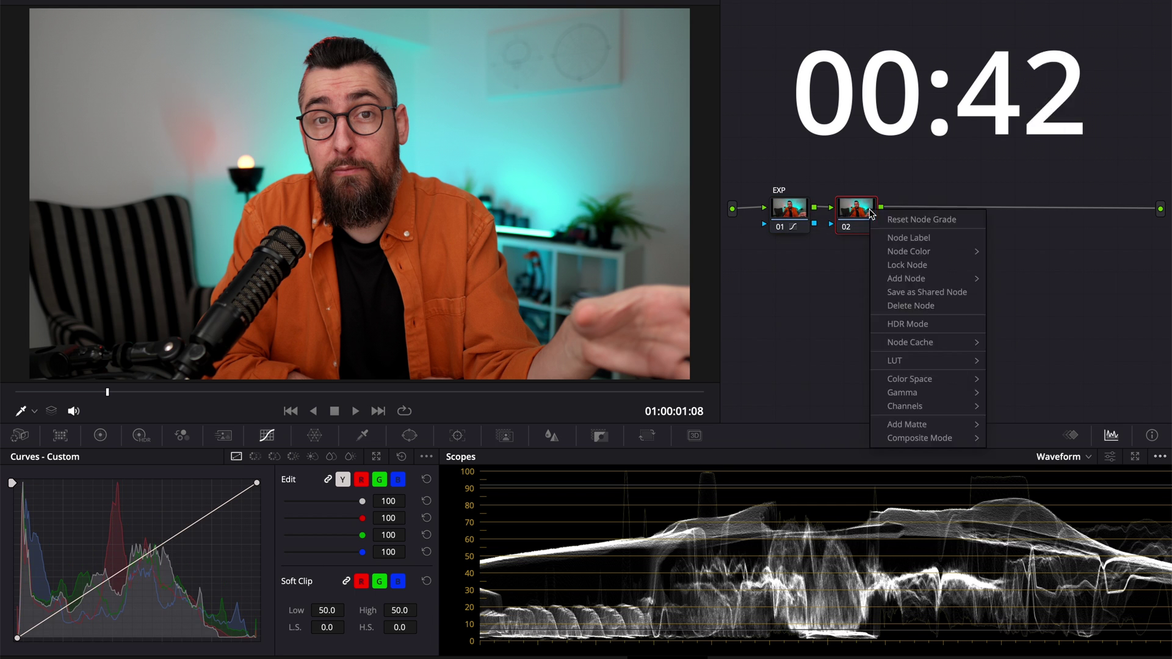
{"action": "left_click", "coordinate": [908, 237]}
{"action": "type", "text": "WB"}
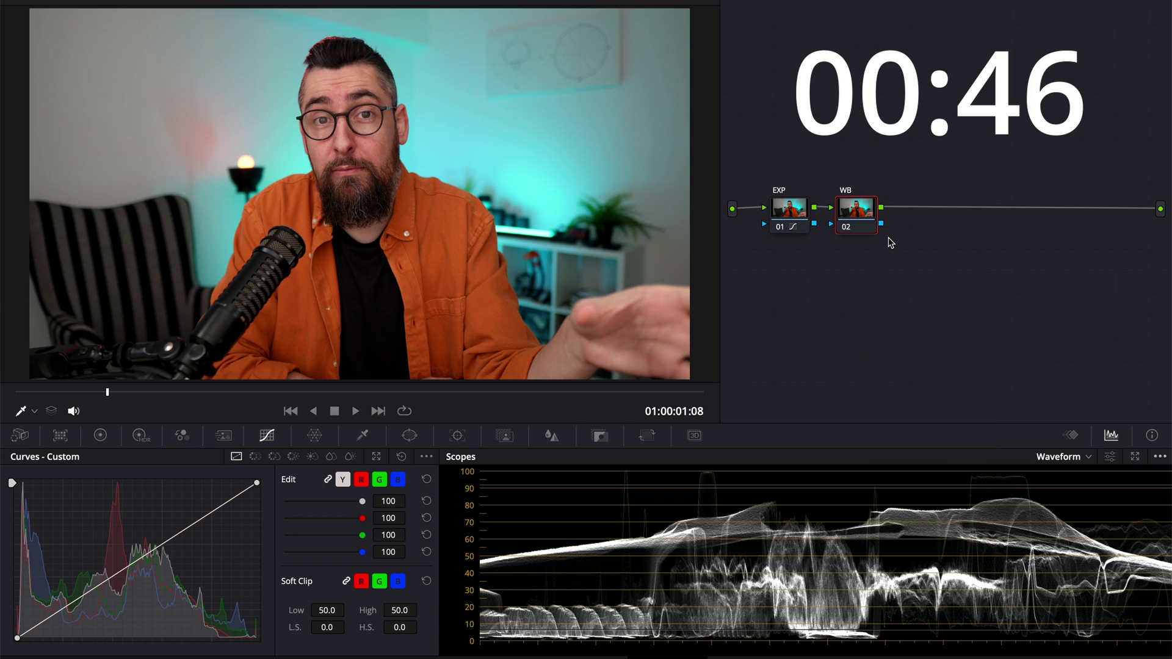
Switch the scope to Vectorscope with the skin tone indicator line shown
{"action": "left_click", "coordinate": [1083, 458]}
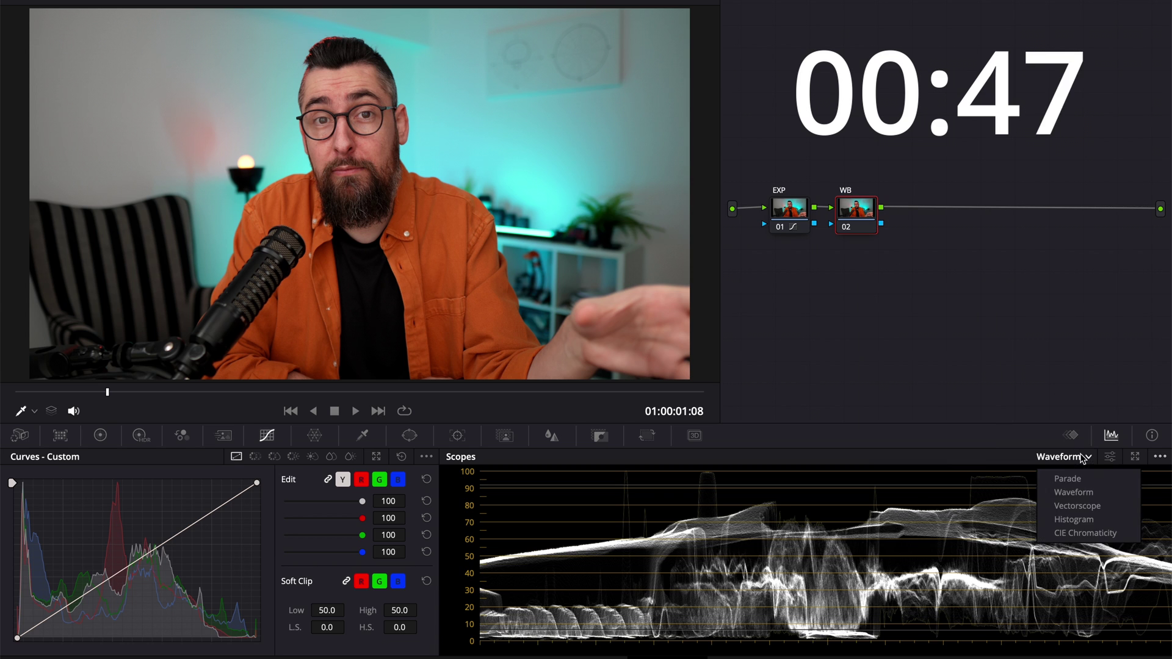
{"action": "left_click", "coordinate": [1084, 507]}
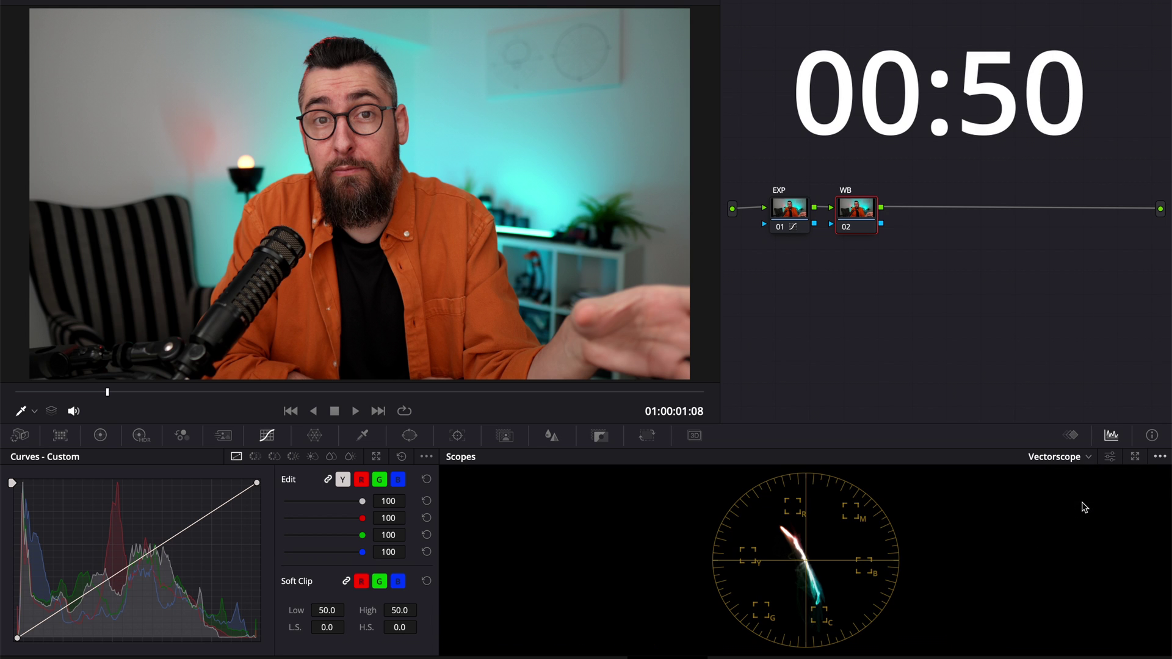
{"action": "left_click", "coordinate": [1110, 458]}
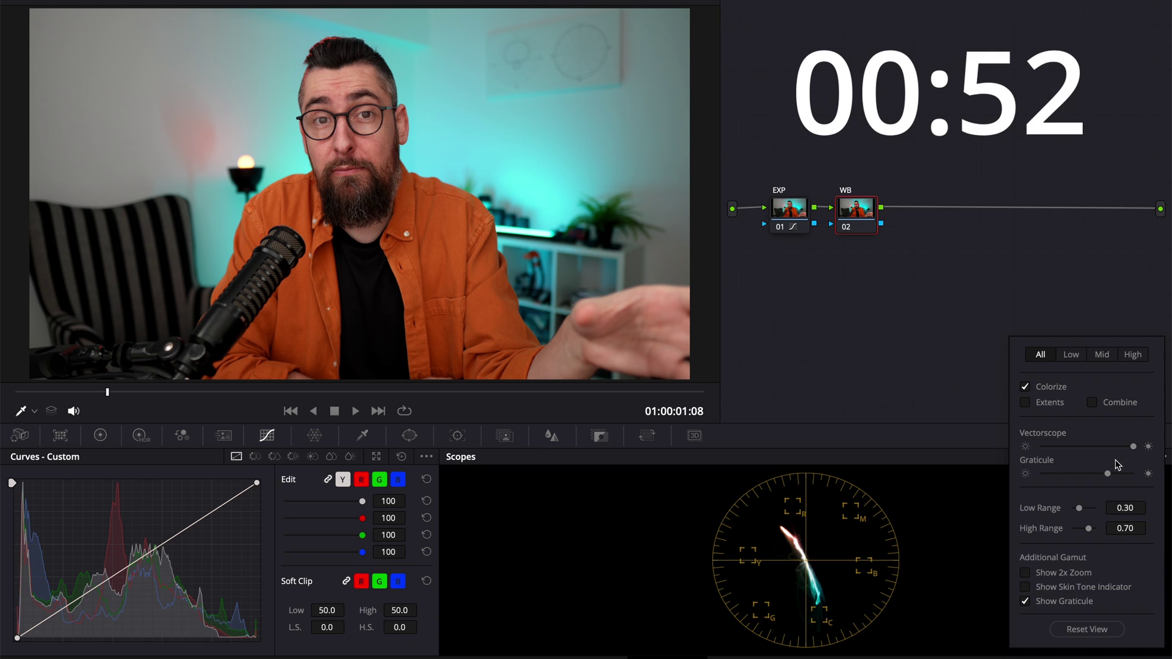
{"action": "left_click", "coordinate": [1025, 587]}
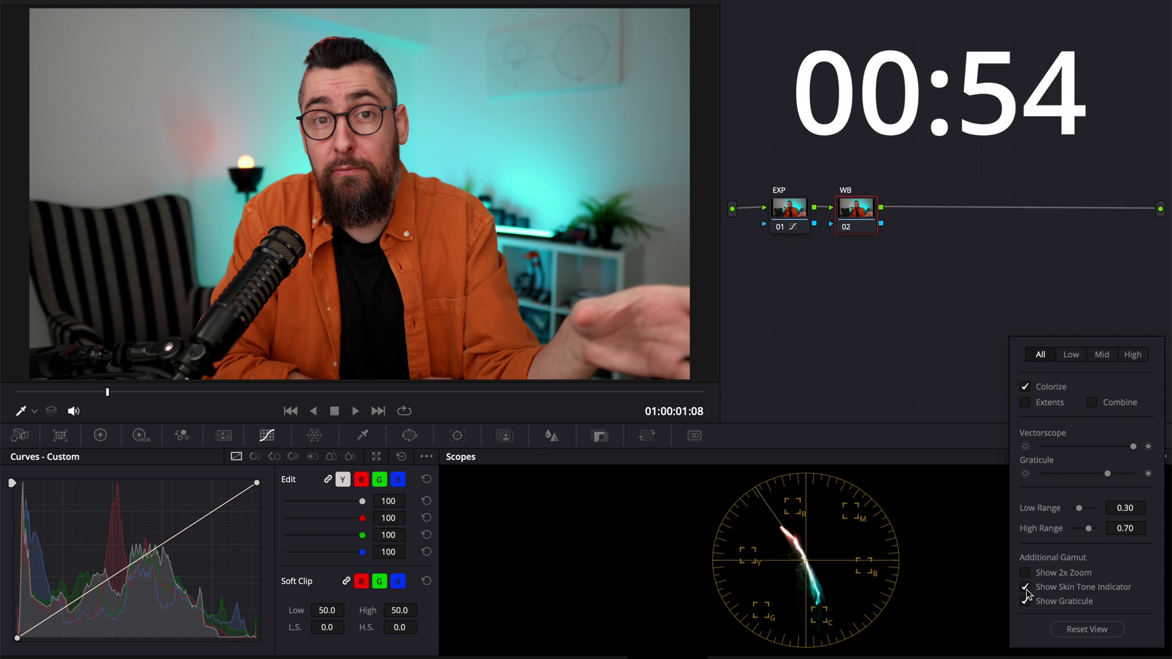
{"action": "left_click", "coordinate": [965, 555]}
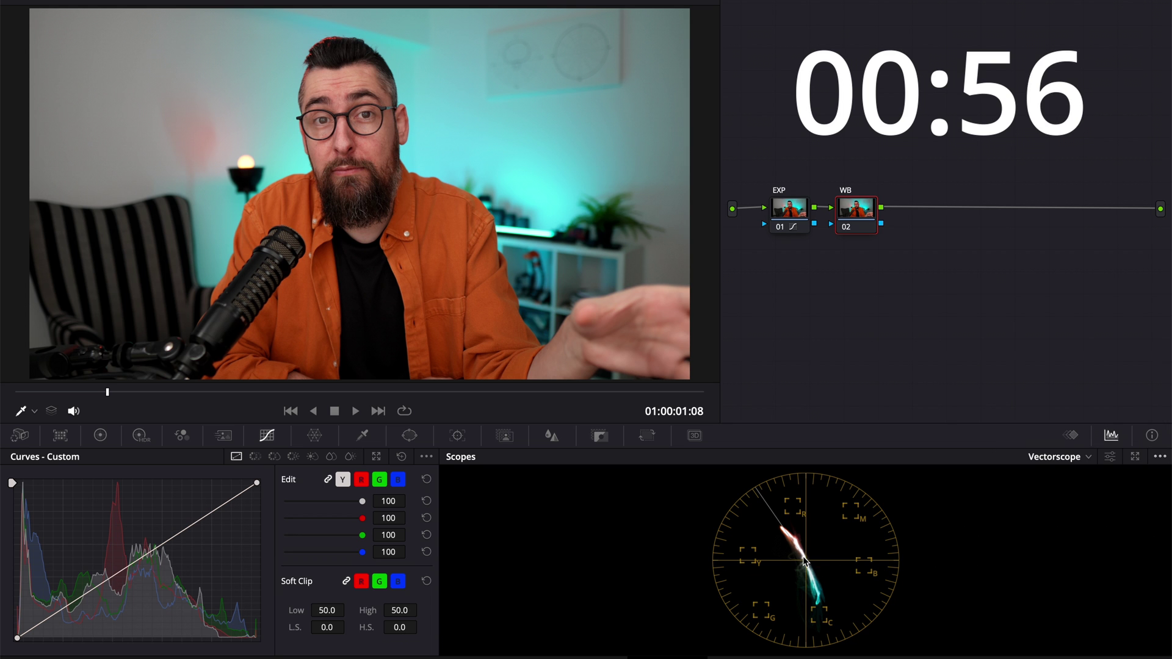
{"action": "left_click", "coordinate": [361, 435]}
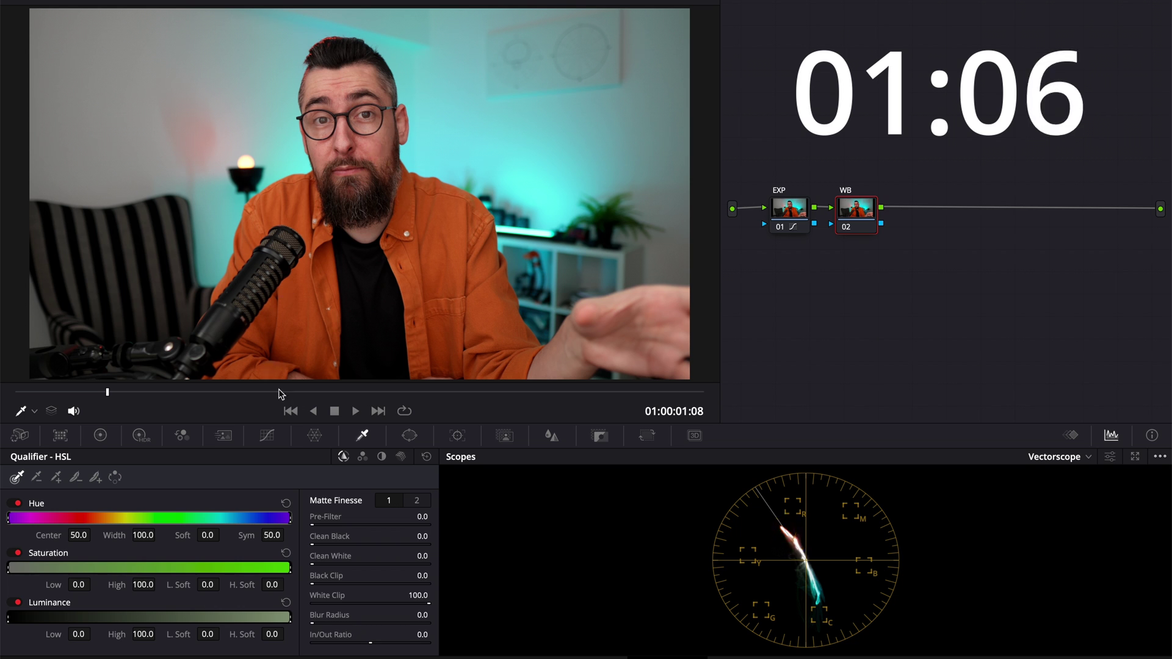
Add Hue vs Hue points on WB (hue 273.22 rotated -2.40), then bypass and re-enable it
{"action": "left_click", "coordinate": [270, 436]}
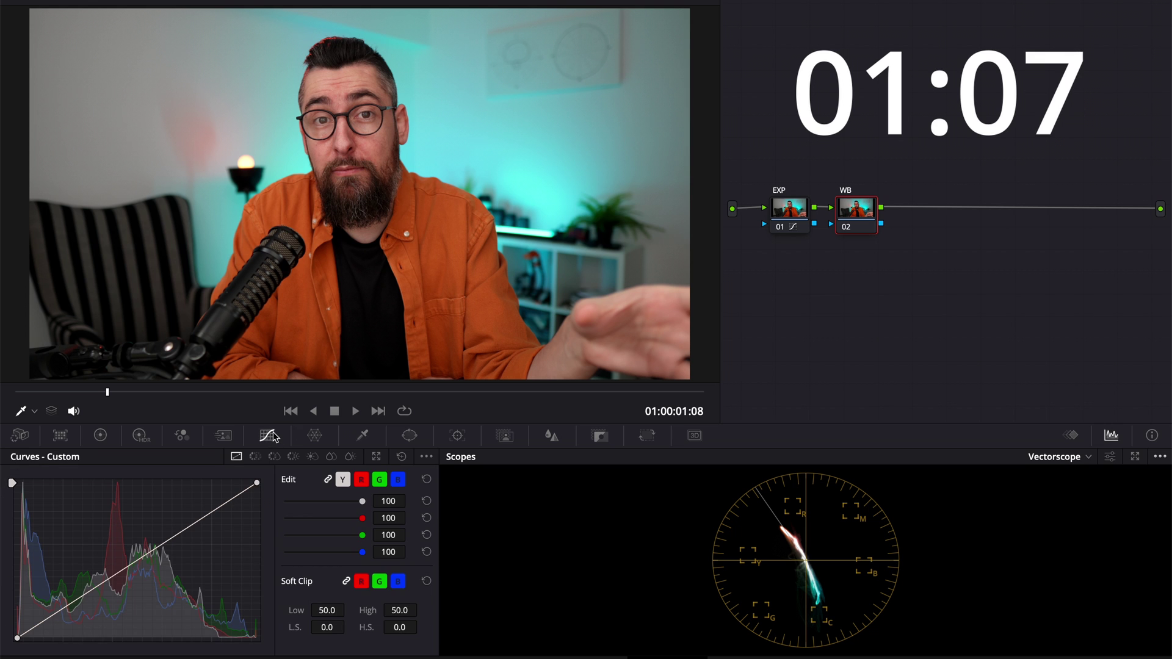
{"action": "left_click", "coordinate": [256, 458]}
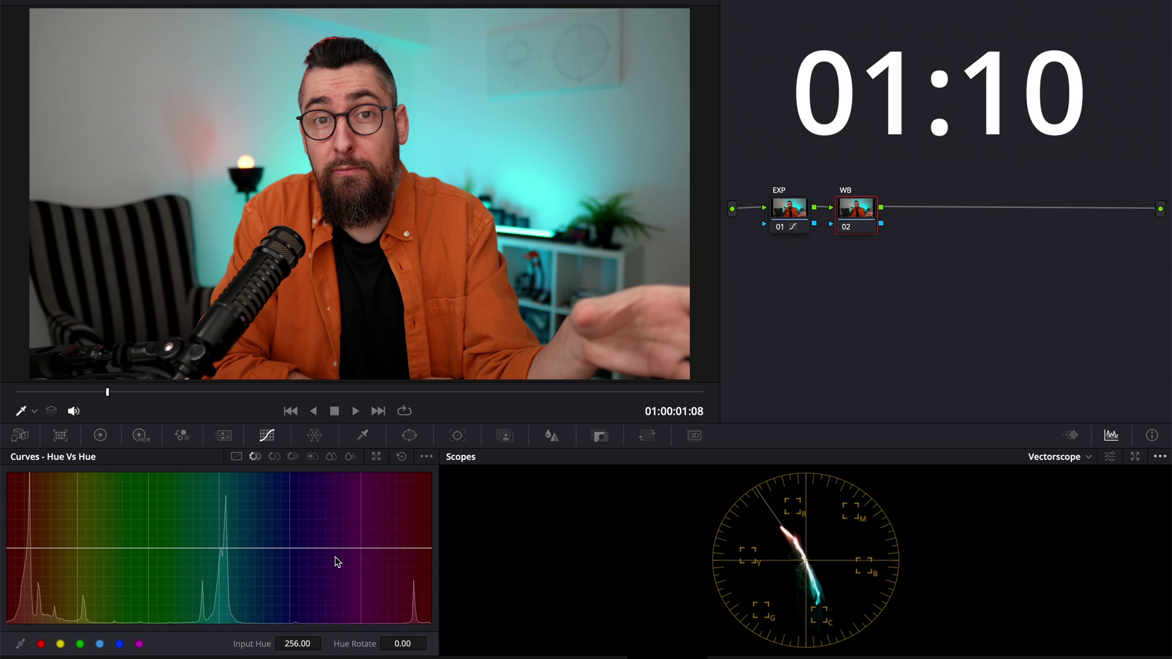
{"action": "left_click", "coordinate": [379, 548]}
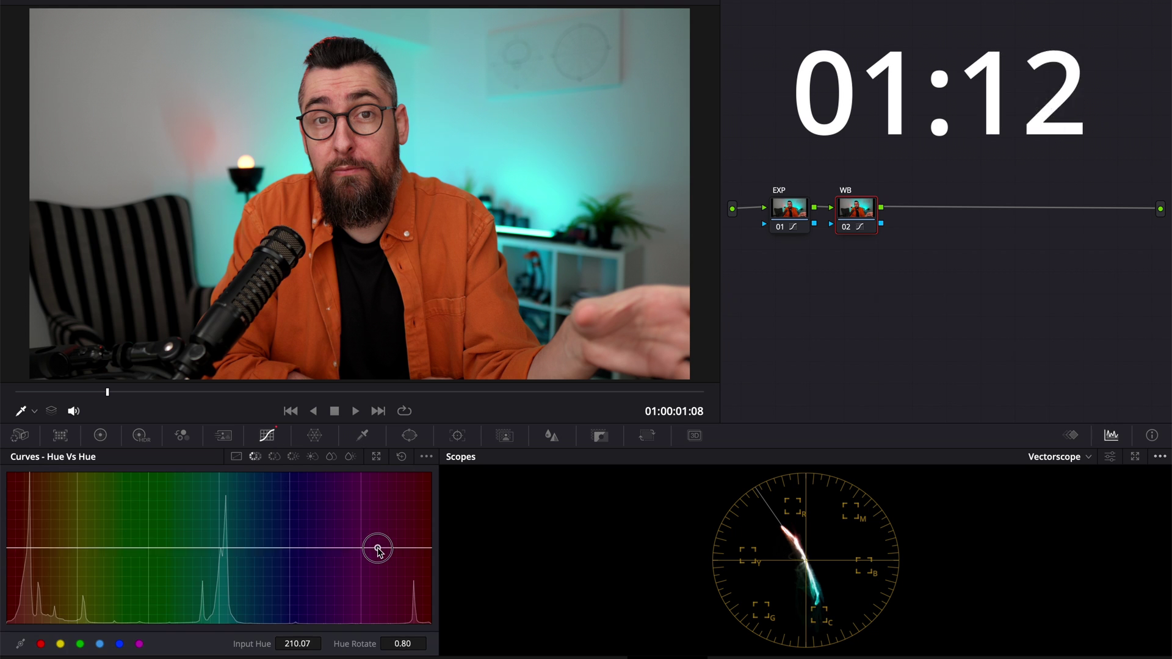
{"action": "left_click", "coordinate": [56, 548]}
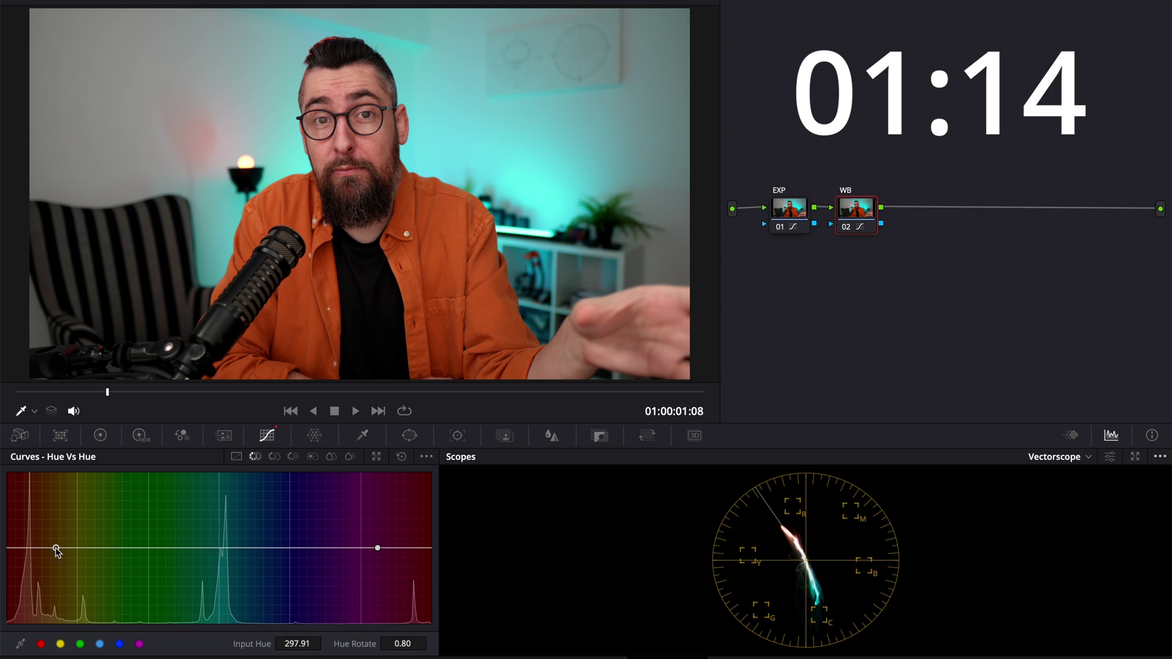
{"action": "left_click", "coordinate": [27, 549]}
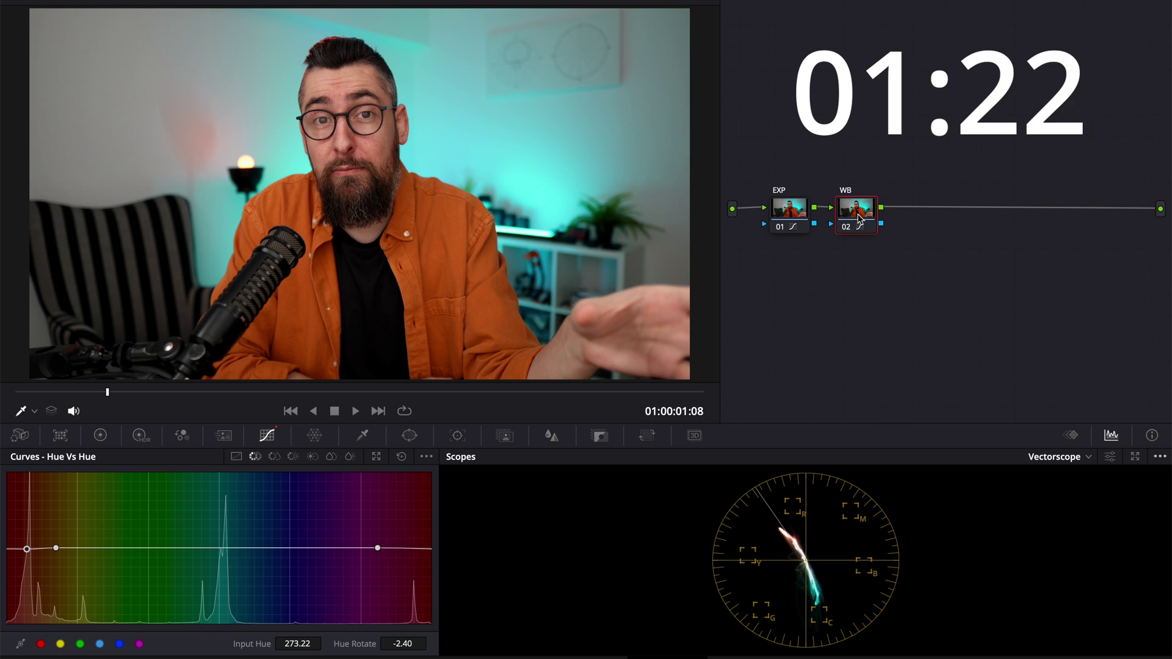
{"action": "key", "text": "ctrl+d"}
{"action": "key", "text": "ctrl+d"}
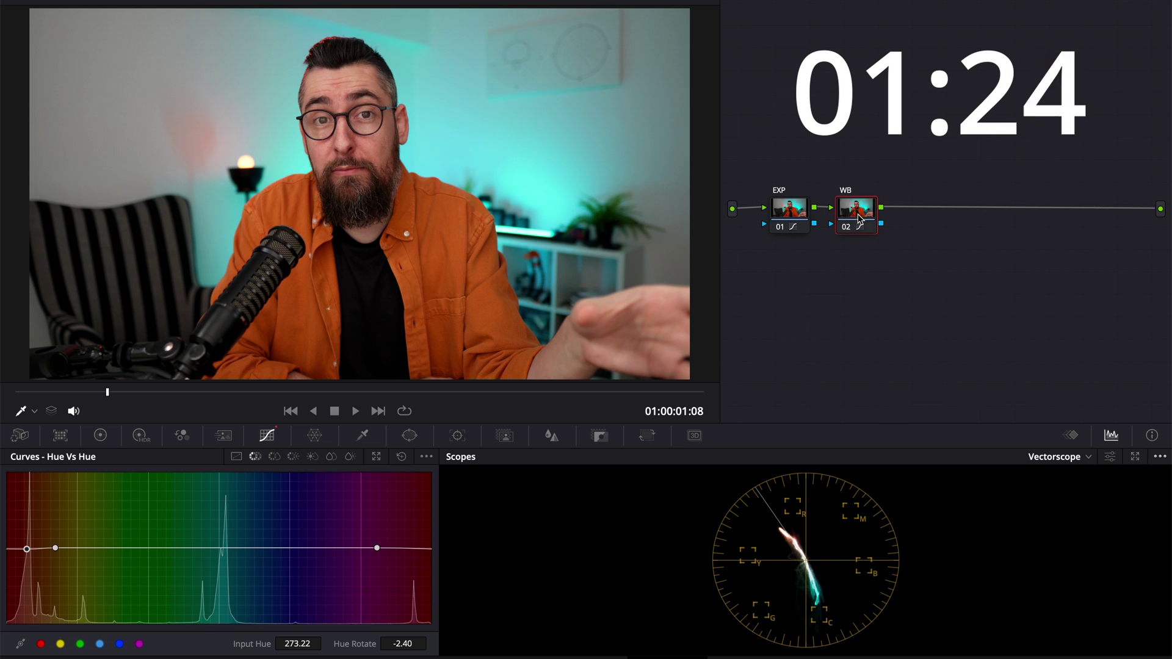
{"action": "key", "text": "ctrl+d"}
{"action": "key", "text": "ctrl+d"}
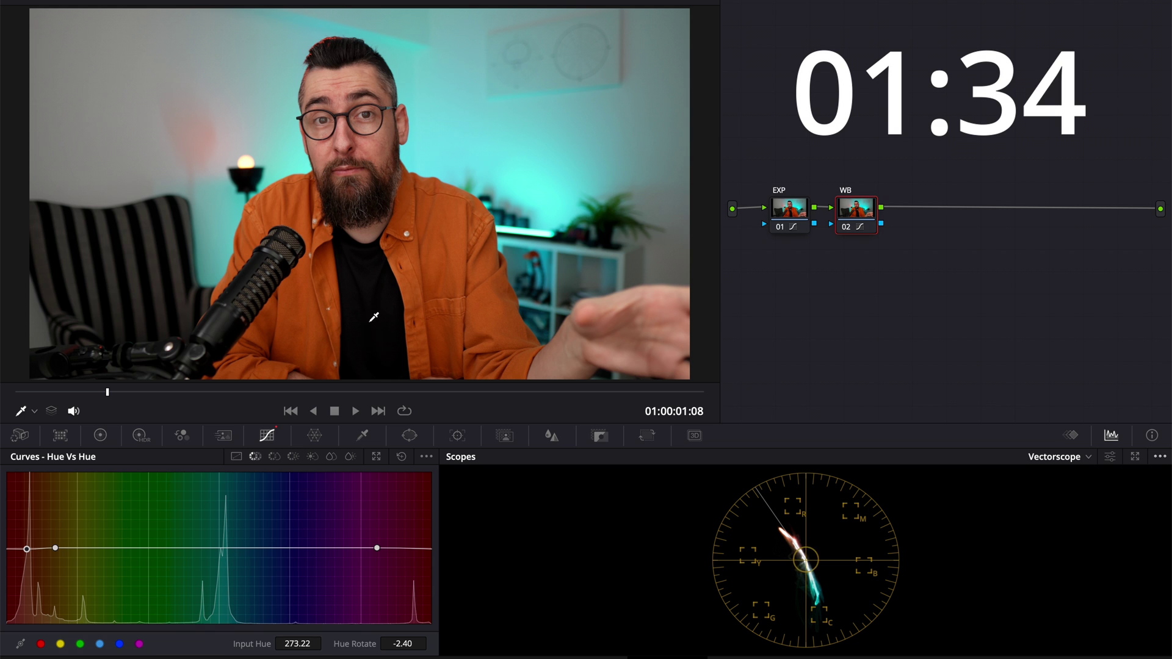
Add a serial node after WB and label it Focus
{"action": "left_click", "coordinate": [236, 456]}
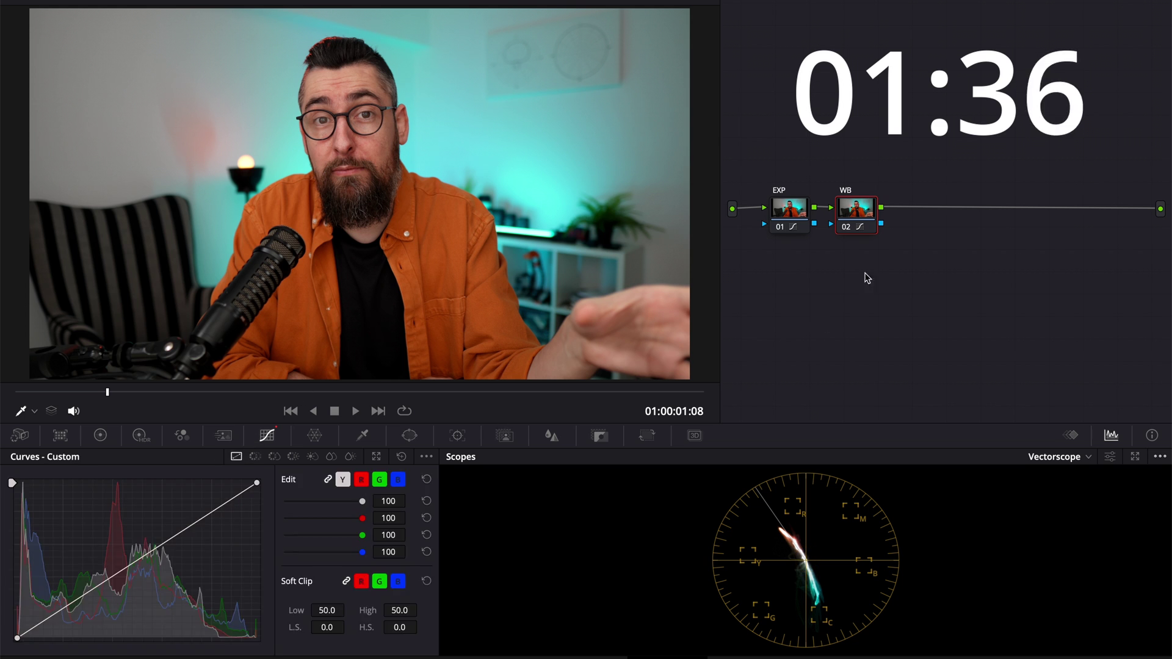
{"action": "right_click", "coordinate": [867, 215]}
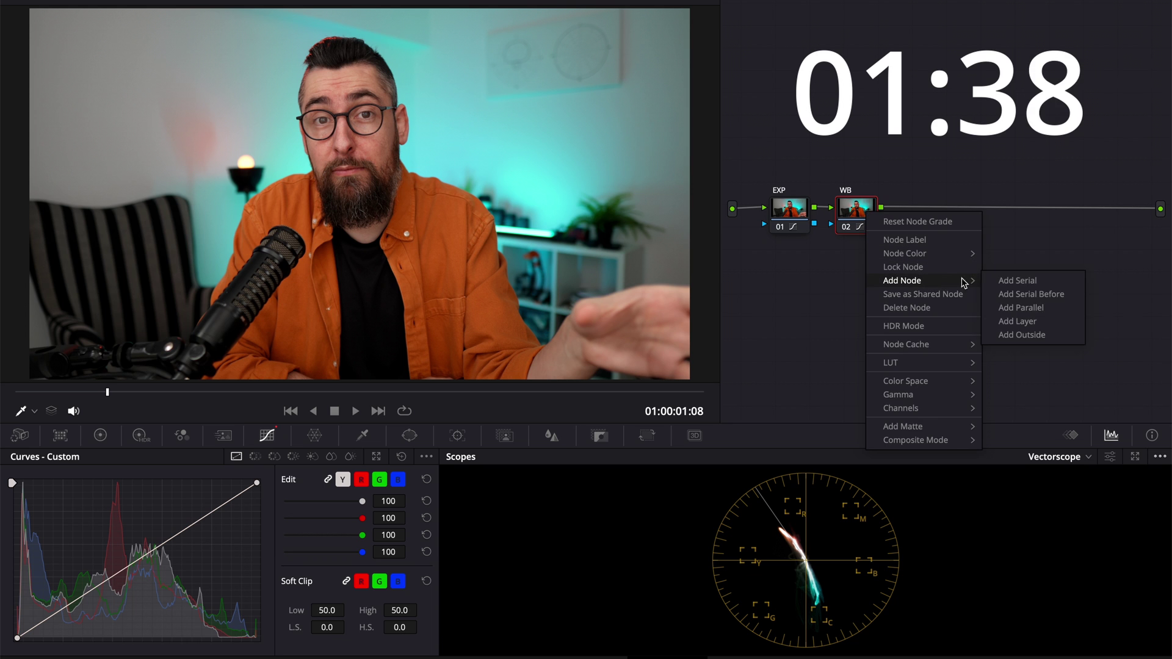
{"action": "left_click", "coordinate": [997, 281]}
{"action": "right_click", "coordinate": [923, 208]}
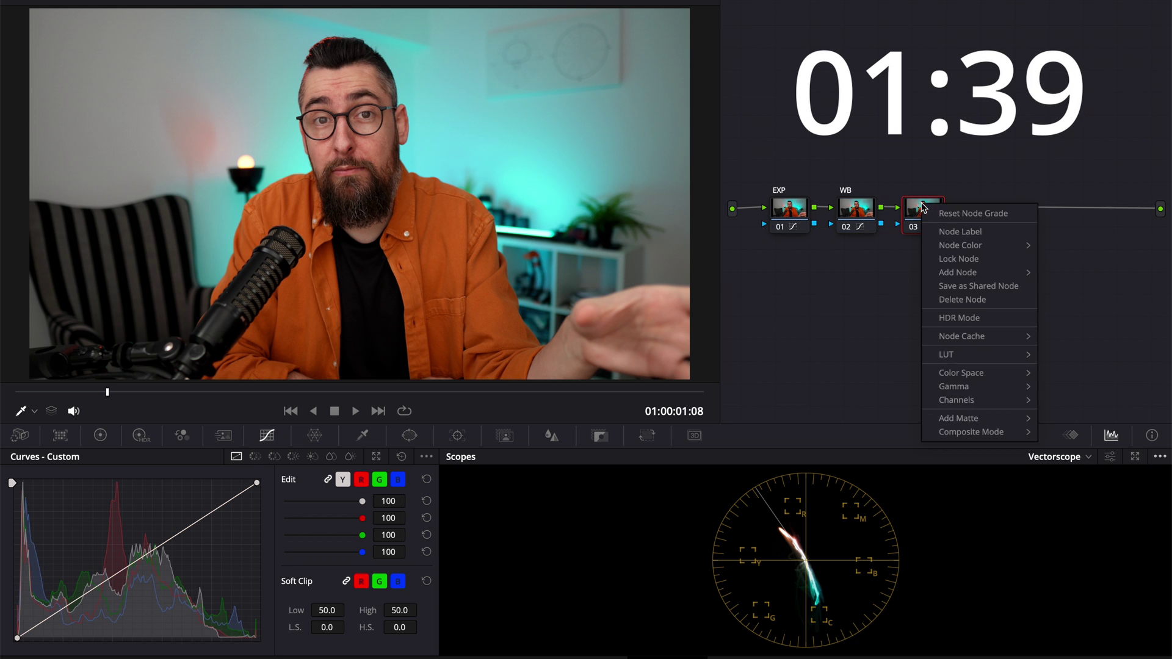
{"action": "left_click", "coordinate": [943, 231]}
{"action": "type", "text": "Focus"}
{"action": "key", "text": "Return"}
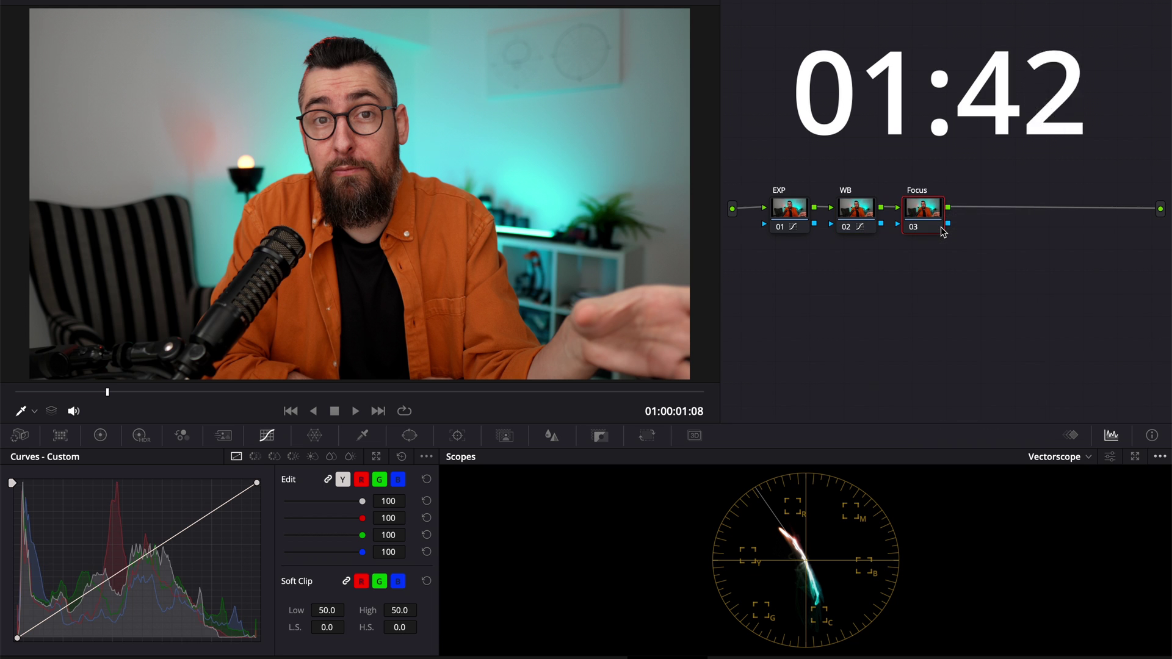
Add an inverted circular window and stretch it into a large ellipse around the subject
{"action": "left_click", "coordinate": [410, 435]}
{"action": "left_click", "coordinate": [31, 544]}
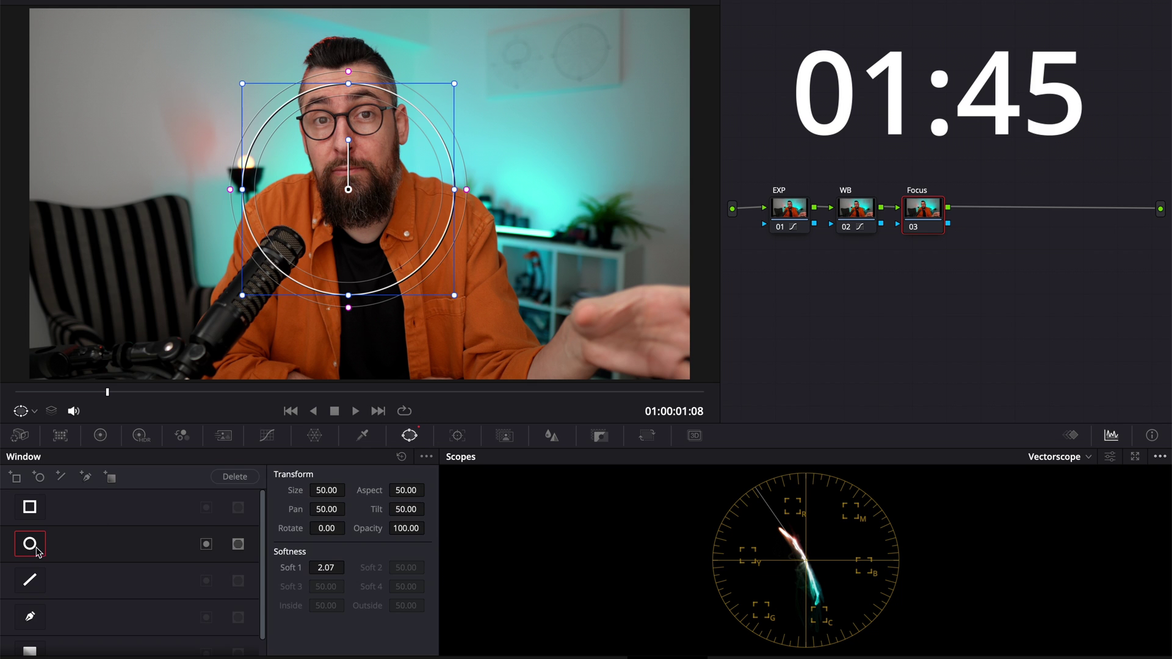
{"action": "left_click", "coordinate": [205, 545]}
{"action": "left_click_drag", "start_coordinate": [347, 300], "coordinate": [348, 382]}
{"action": "left_click_drag", "start_coordinate": [454, 190], "coordinate": [740, 193]}
{"action": "mouse_move", "coordinate": [361, 195]}
{"action": "left_mouse_down"}
{"action": "mouse_move", "coordinate": [352, 189]}
{"action": "mouse_move", "coordinate": [360, 201]}
{"action": "left_mouse_up"}
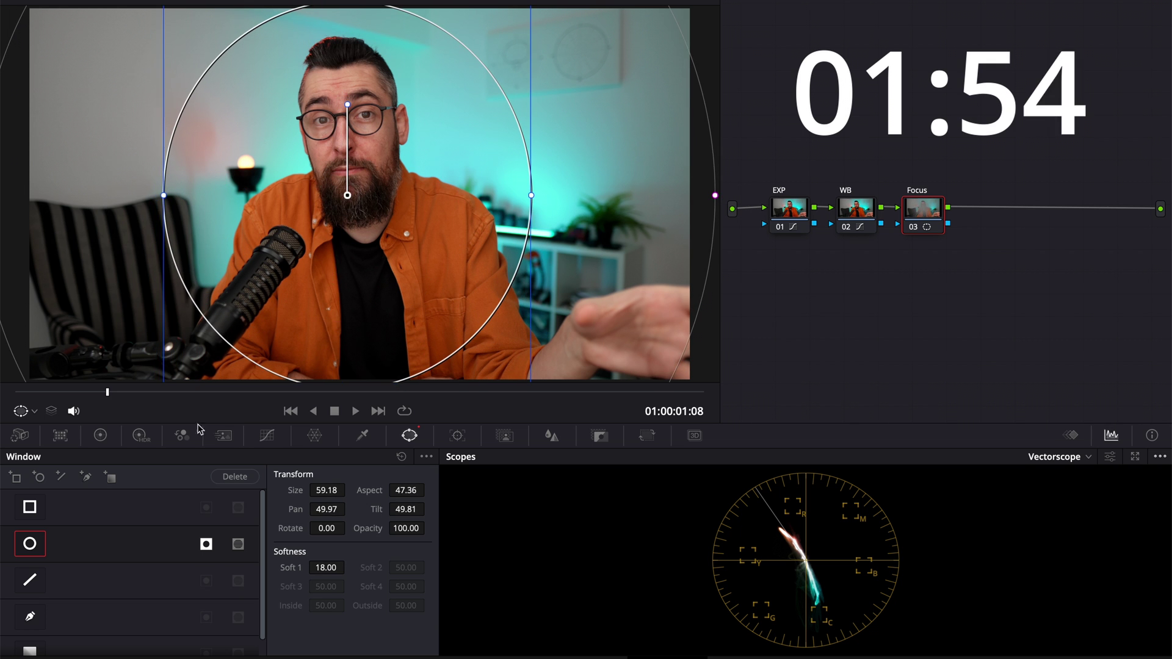
Darken the outside area with HDR Global exposure -1.38 and nudge the ellipse
{"action": "left_click", "coordinate": [139, 436]}
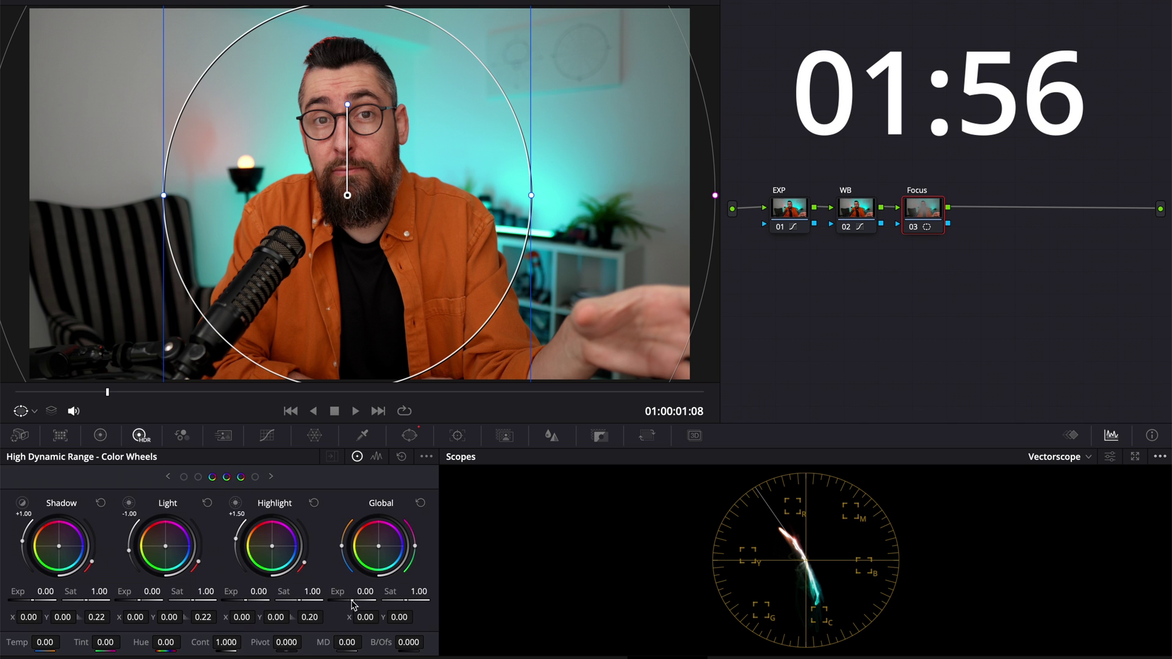
{"action": "left_click_drag", "start_coordinate": [337, 596], "coordinate": [15, 582]}
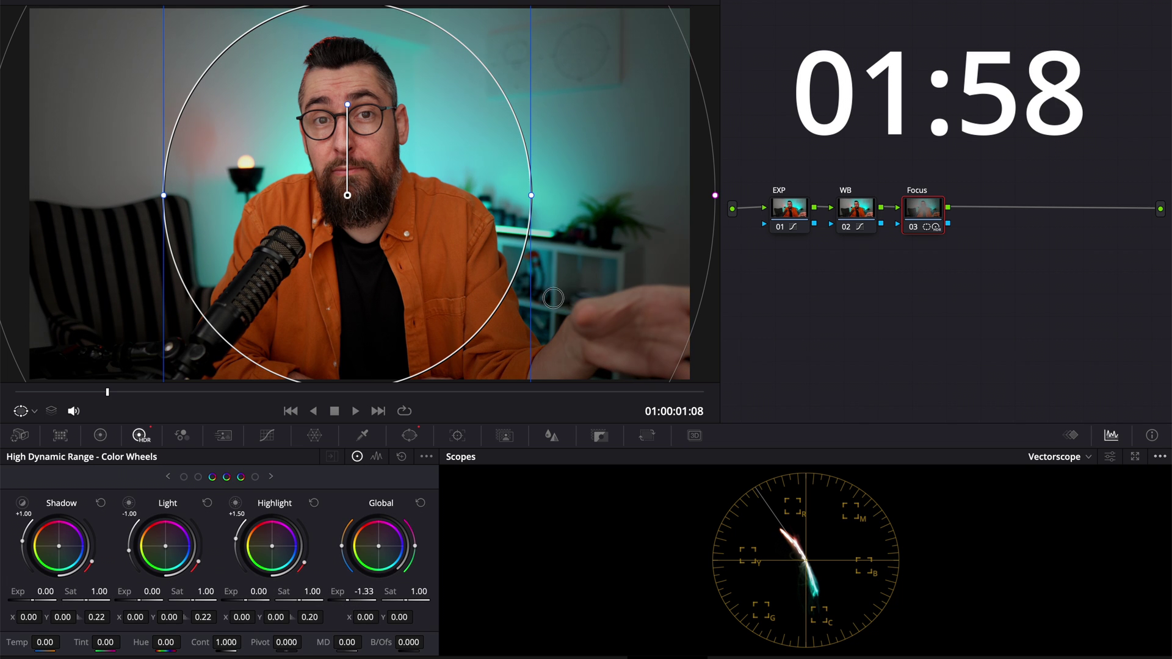
{"action": "left_click_drag", "start_coordinate": [550, 297], "coordinate": [545, 298]}
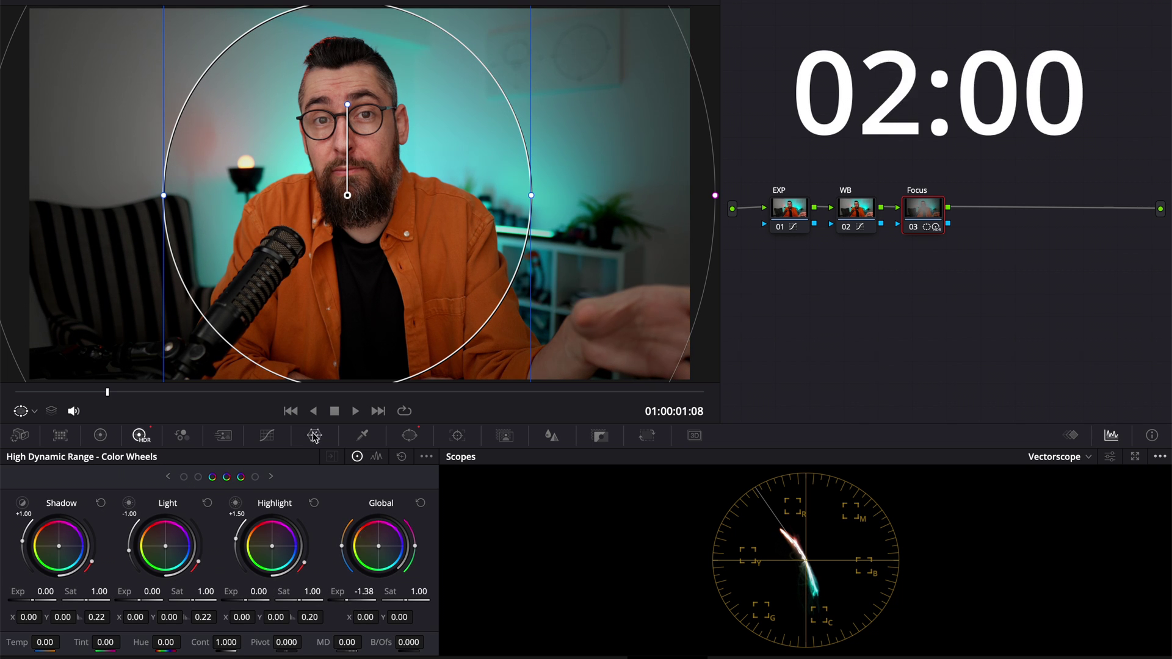
{"action": "left_click_drag", "start_coordinate": [346, 193], "coordinate": [349, 197]}
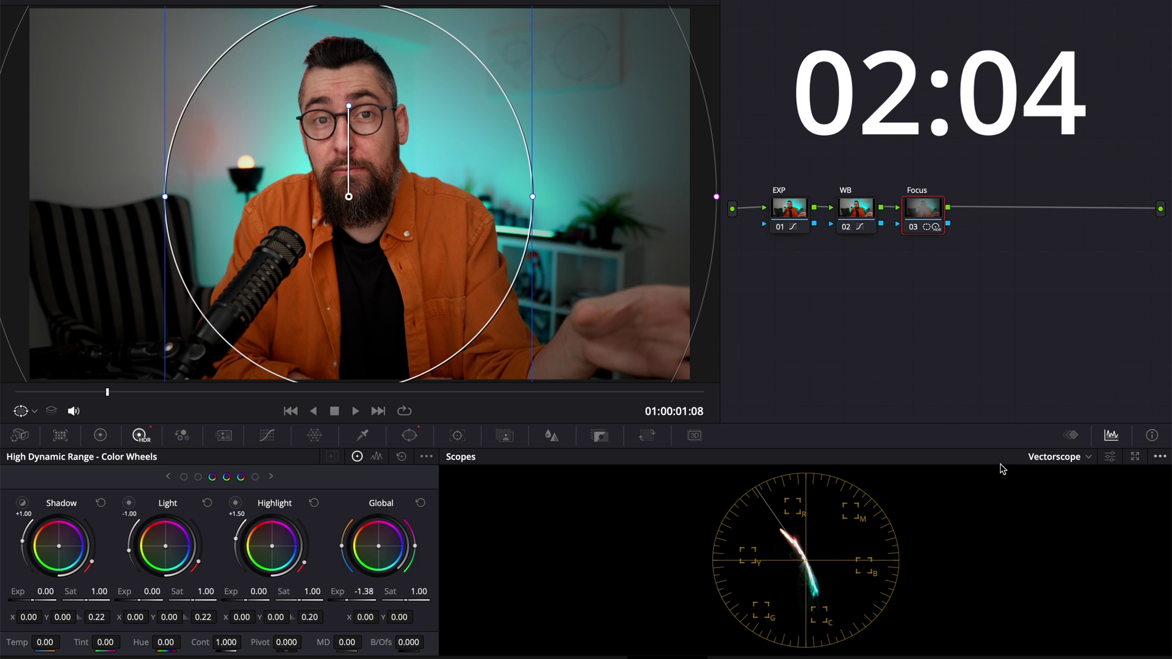
Switch the scope to Waveform and raise the upper point of EXP's custom curve
{"action": "left_click", "coordinate": [1067, 458]}
{"action": "left_click", "coordinate": [1066, 492]}
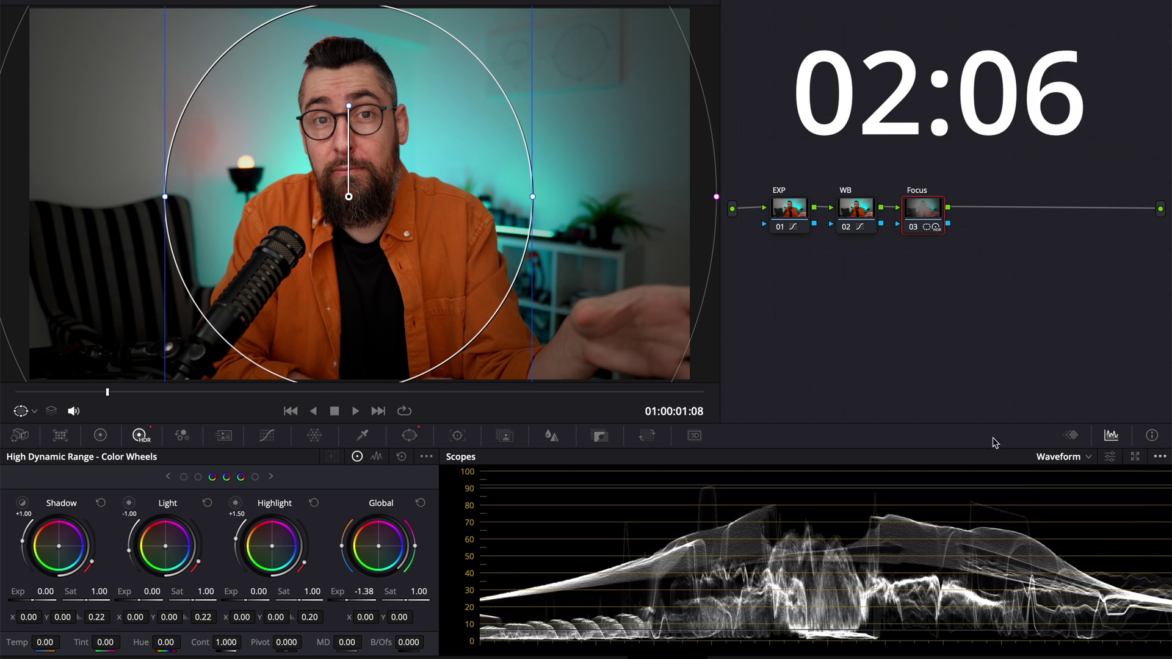
{"action": "left_click", "coordinate": [776, 215]}
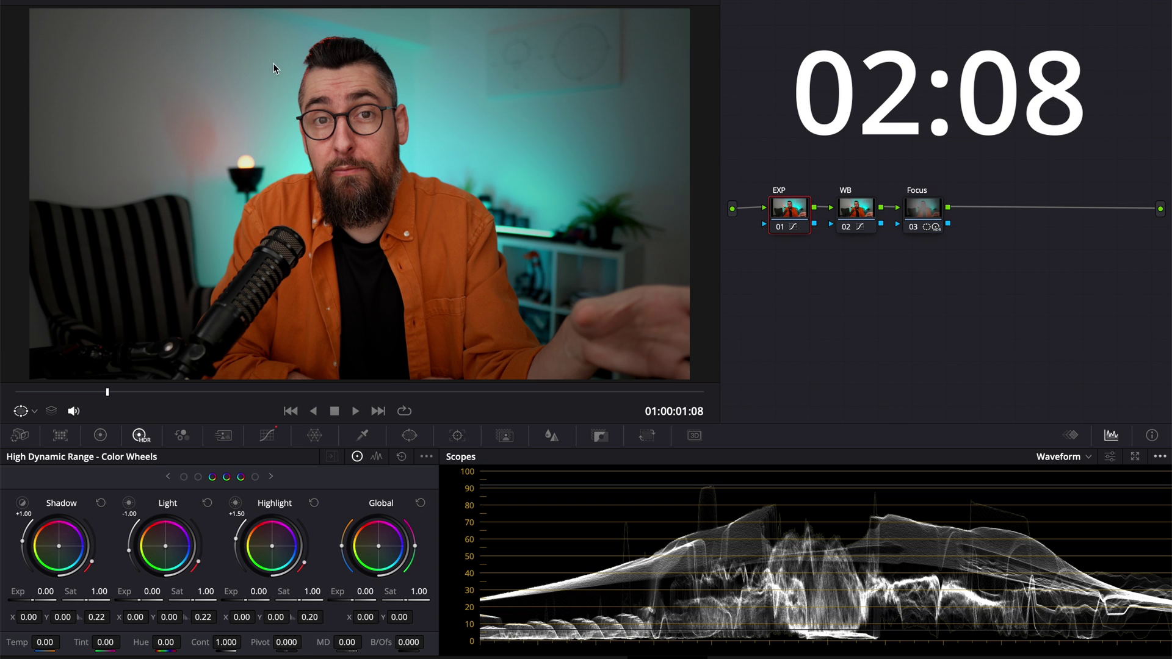
{"action": "left_click", "coordinate": [362, 435]}
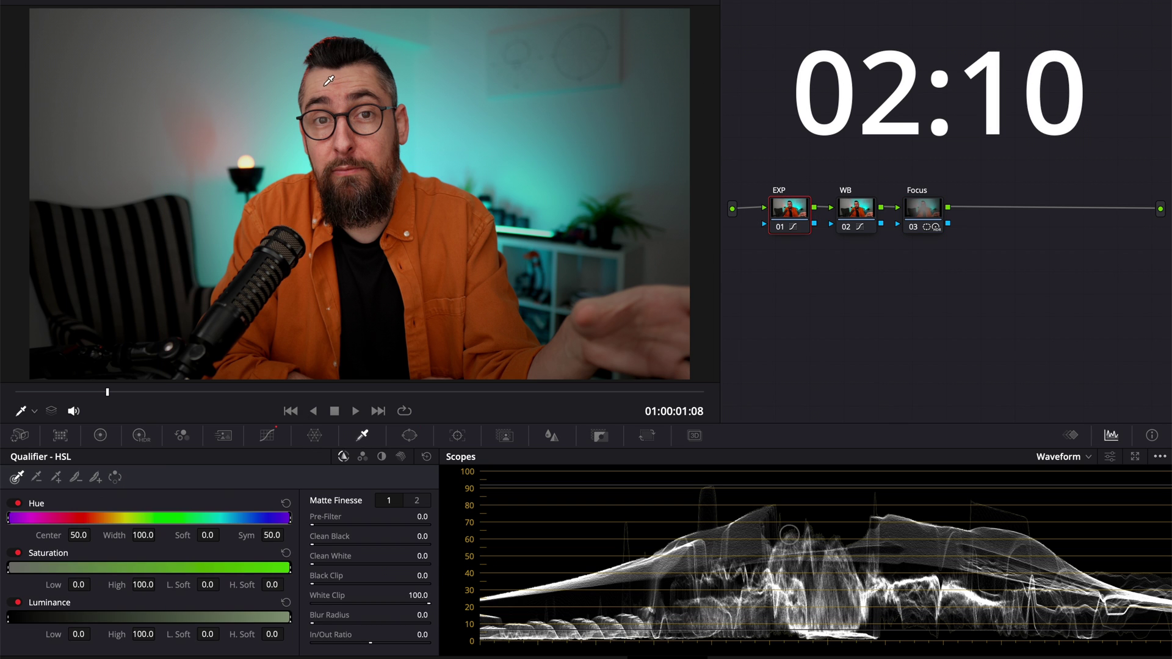
{"action": "left_click", "coordinate": [267, 435]}
{"action": "left_click_drag", "start_coordinate": [202, 523], "coordinate": [199, 516]}
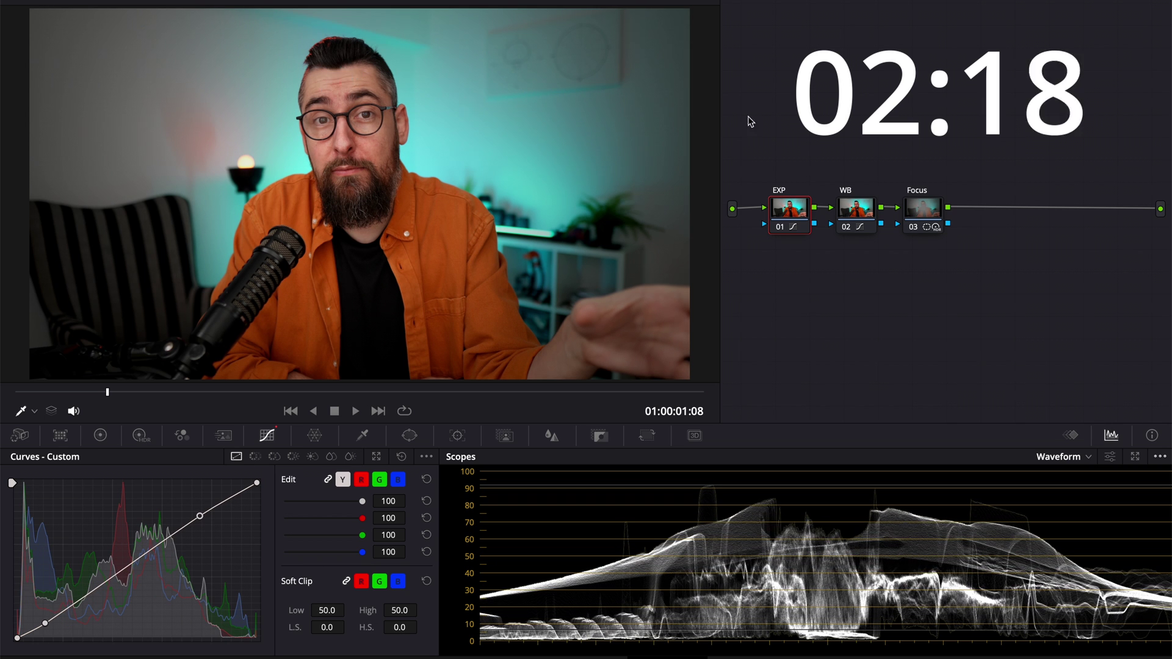
Bypass and re-enable the WB and Focus nodes together to compare the grade
{"action": "left_click_drag", "start_coordinate": [961, 144], "coordinate": [787, 289]}
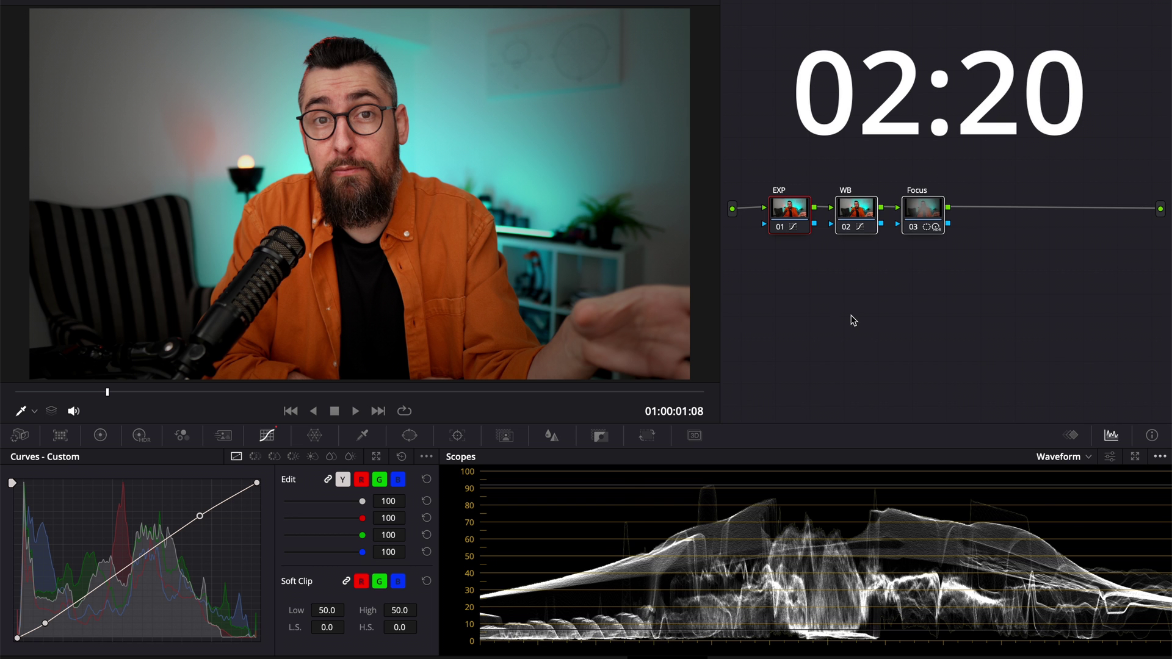
{"action": "key", "text": "ctrl+d"}
{"action": "key", "text": "ctrl+d"}
{"action": "key", "text": "ctrl+d"}
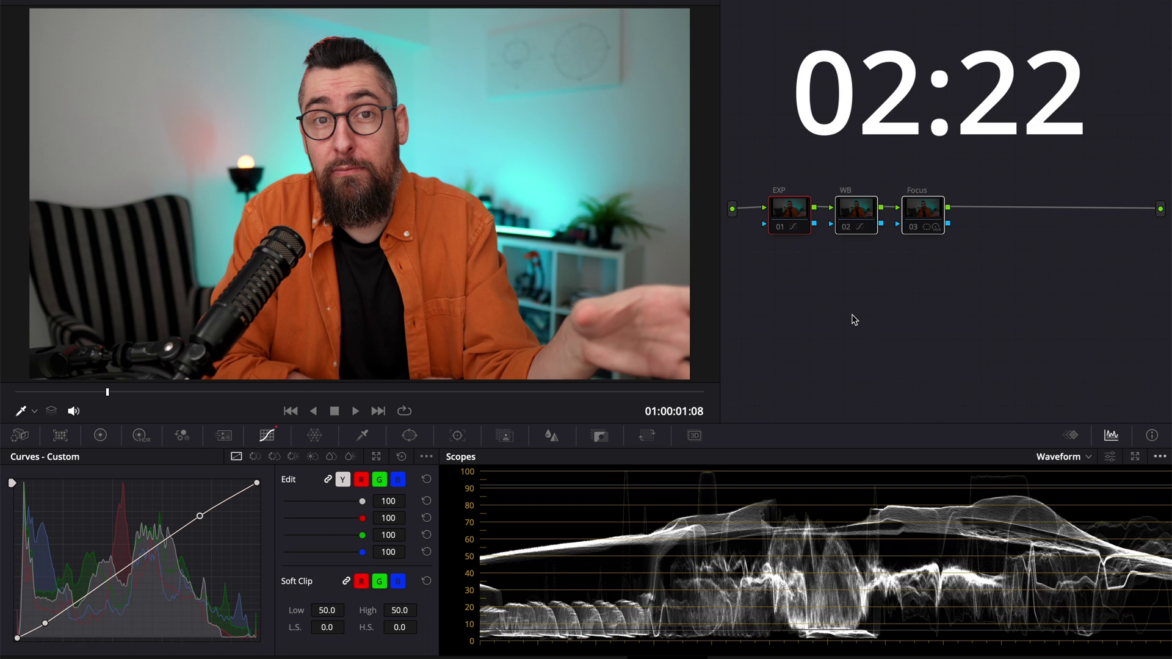
{"action": "key", "text": "ctrl+d"}
{"action": "left_click", "coordinate": [903, 270]}
Add serial node 04 after Focus, label it Background, and show its HSL qualifier
{"action": "right_click", "coordinate": [920, 219]}
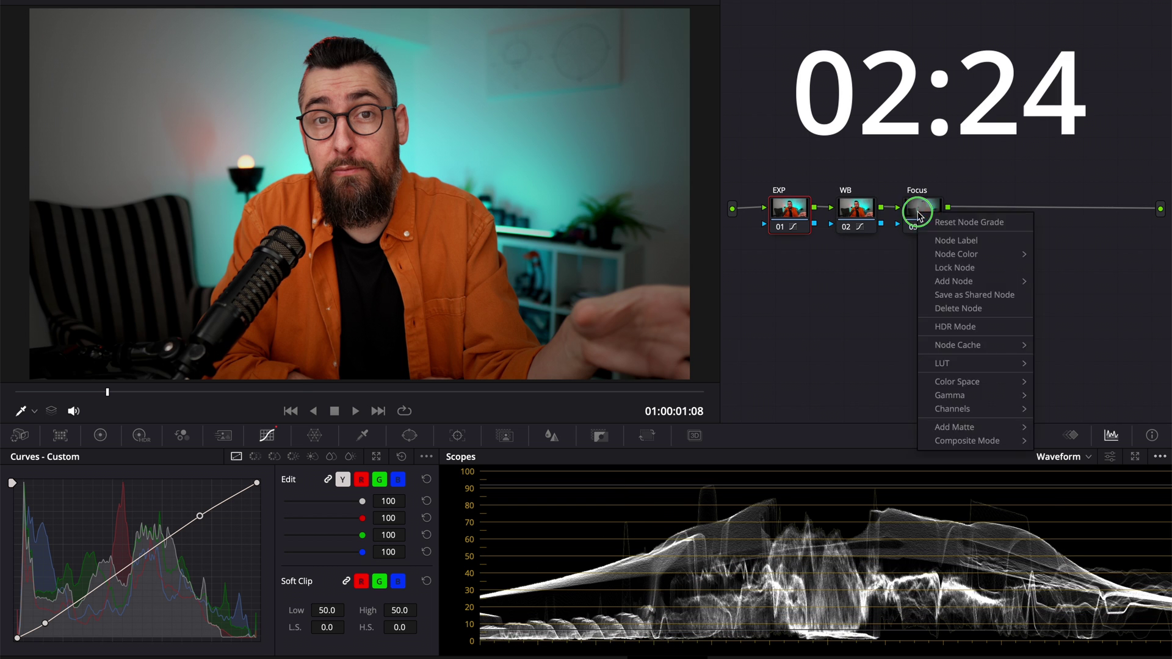
{"action": "mouse_move", "coordinate": [997, 282]}
{"action": "left_click", "coordinate": [1068, 283]}
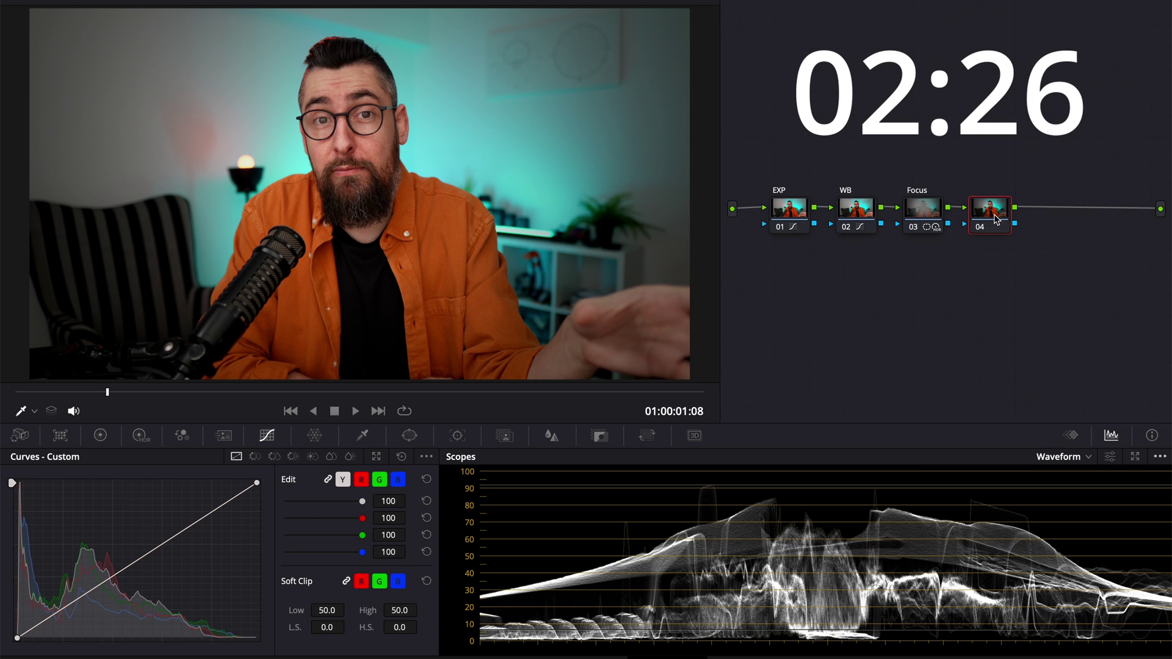
{"action": "right_click", "coordinate": [995, 221]}
{"action": "left_click", "coordinate": [1014, 244]}
{"action": "type", "text": "Ba"}
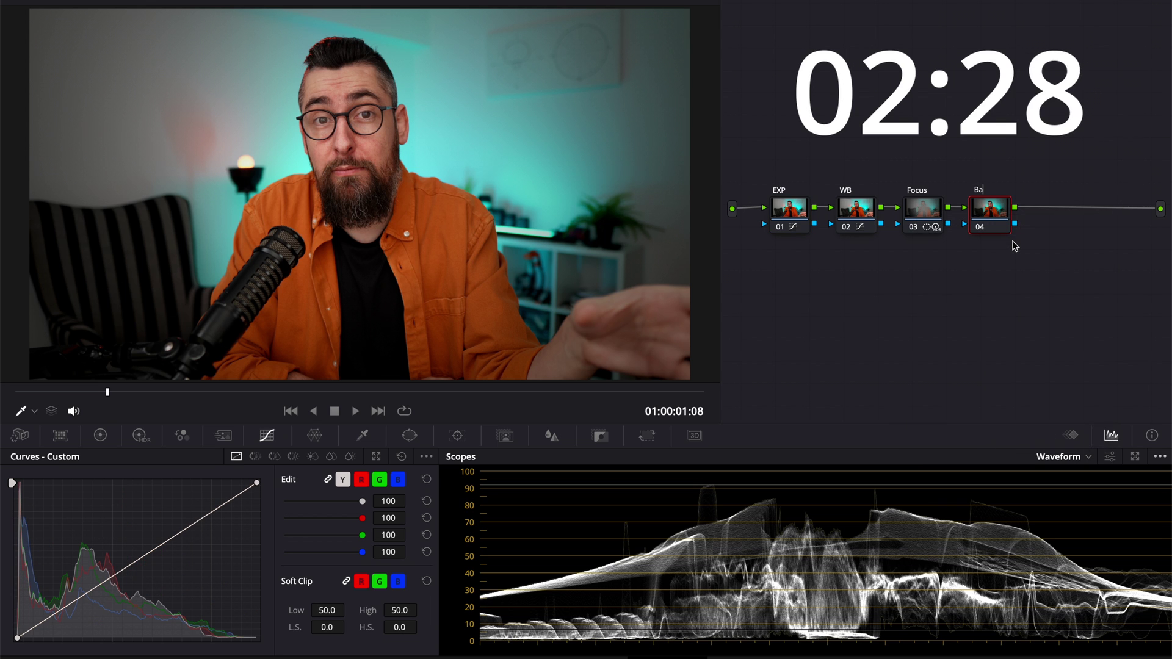
{"action": "type", "text": "ckgro..."}
{"action": "key", "text": "Return"}
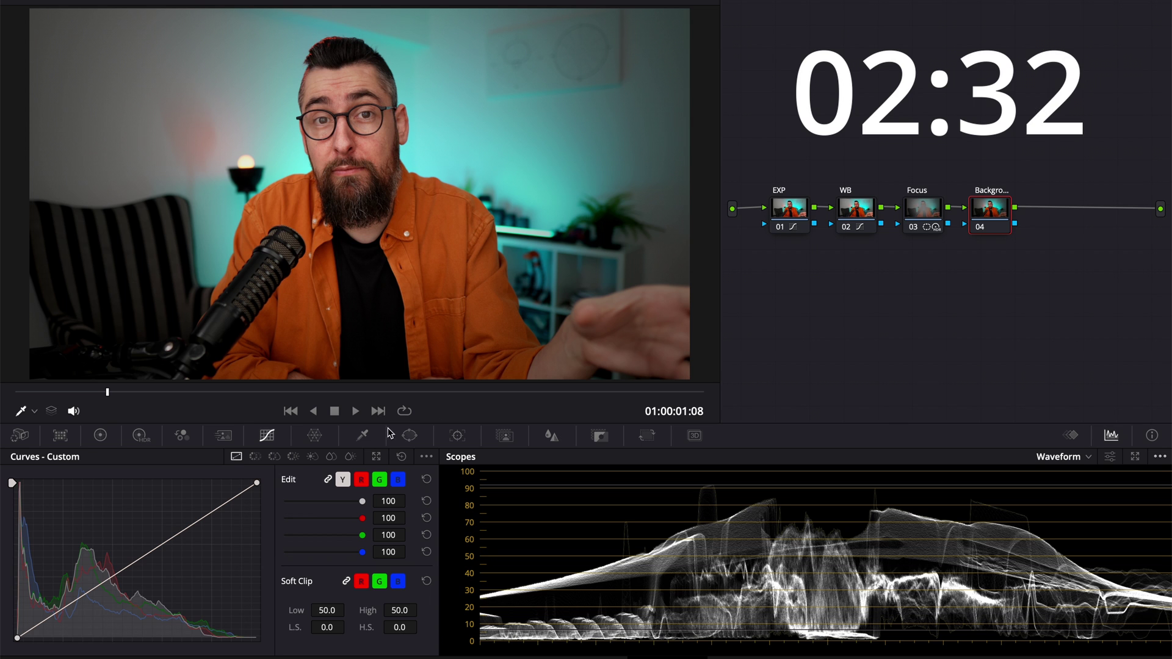
{"action": "left_click", "coordinate": [363, 435]}
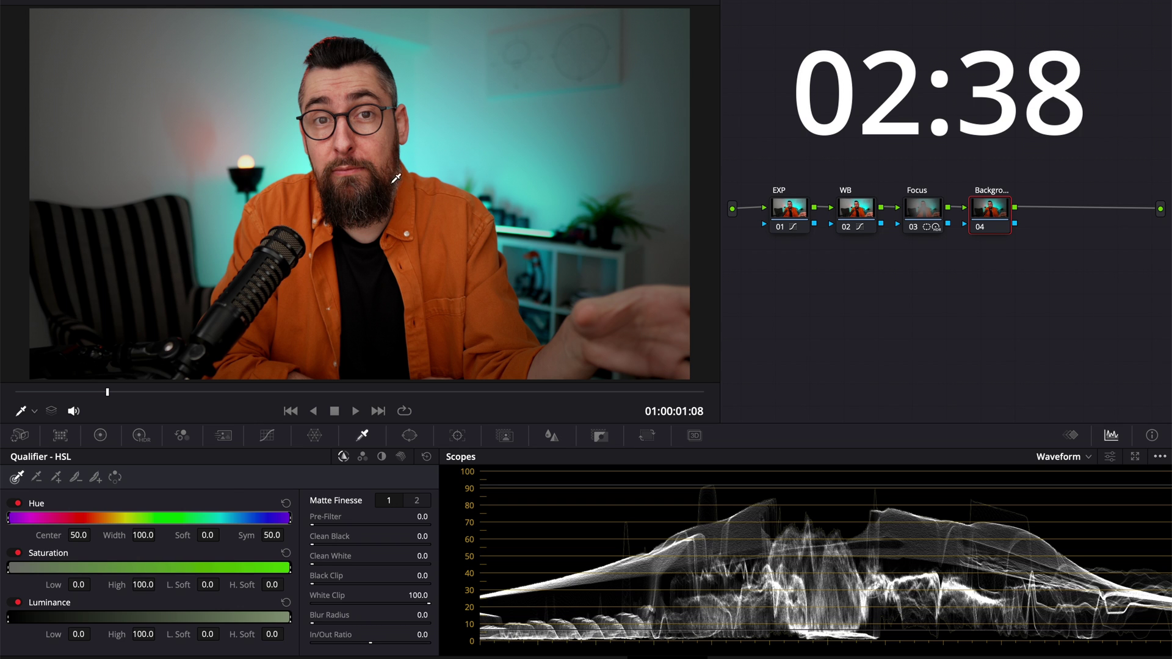
Place three Hue vs Hue points around the cyan hues on node 04, nudging the middle one
{"action": "left_click", "coordinate": [267, 436]}
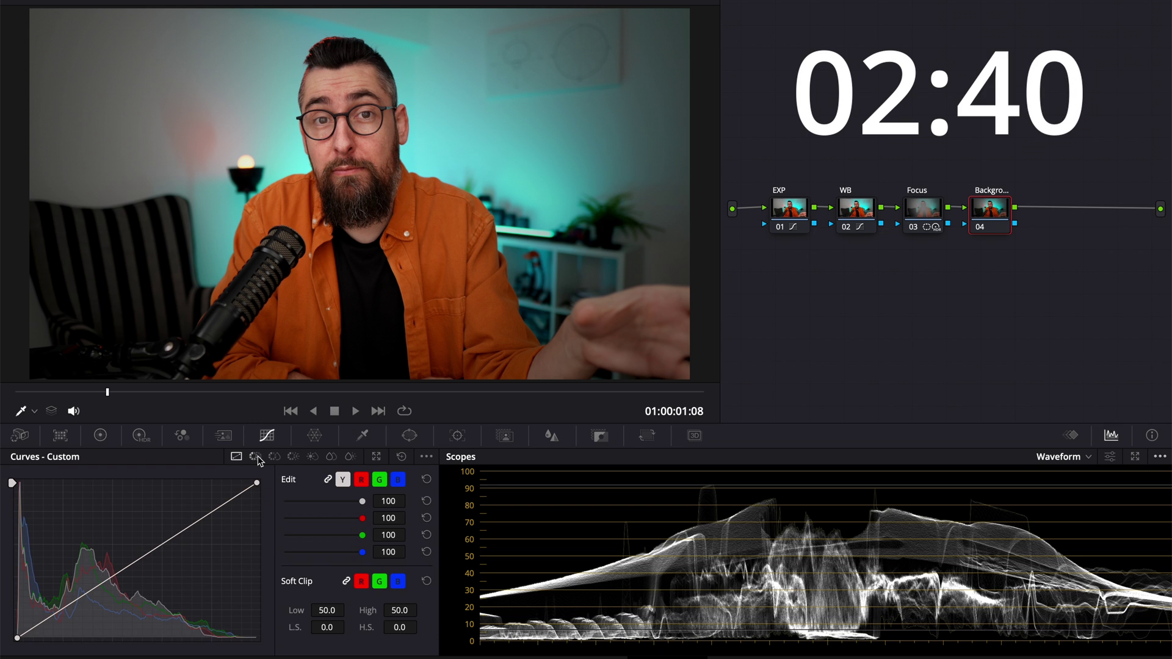
{"action": "left_click", "coordinate": [256, 457]}
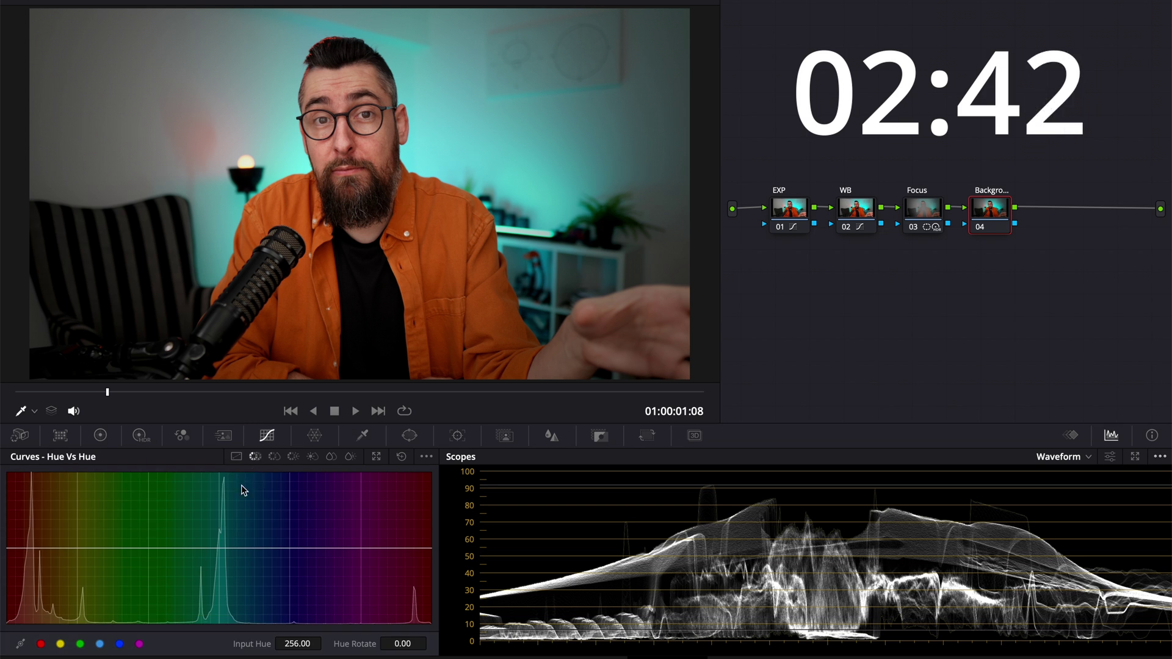
{"action": "left_click", "coordinate": [186, 549]}
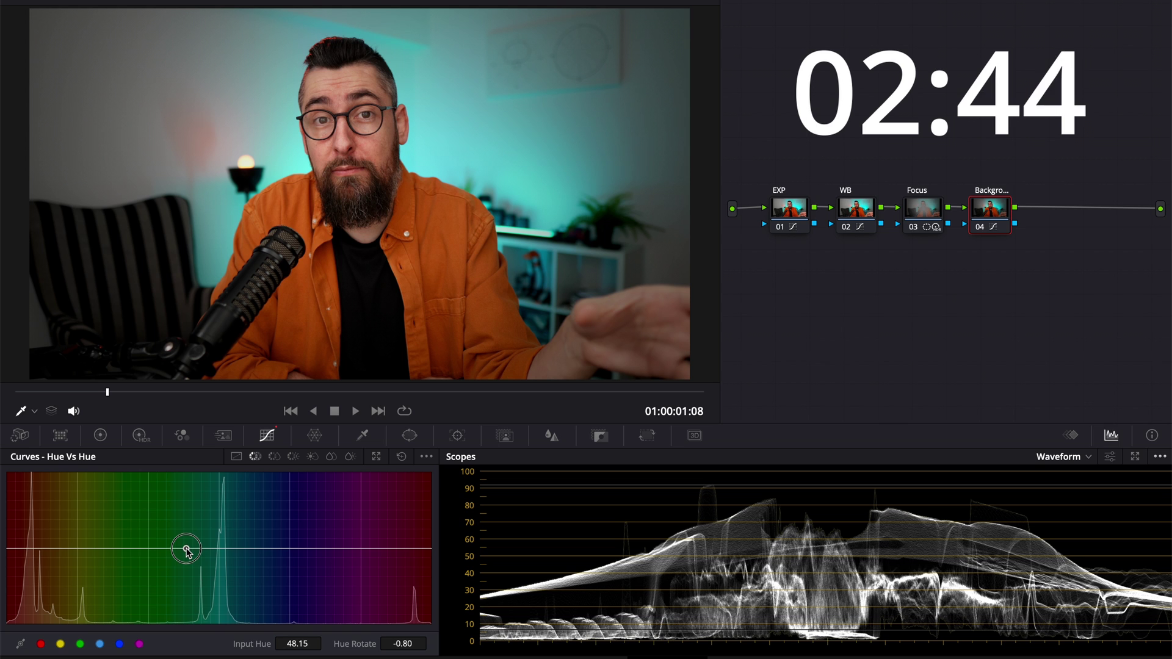
{"action": "left_click", "coordinate": [318, 548]}
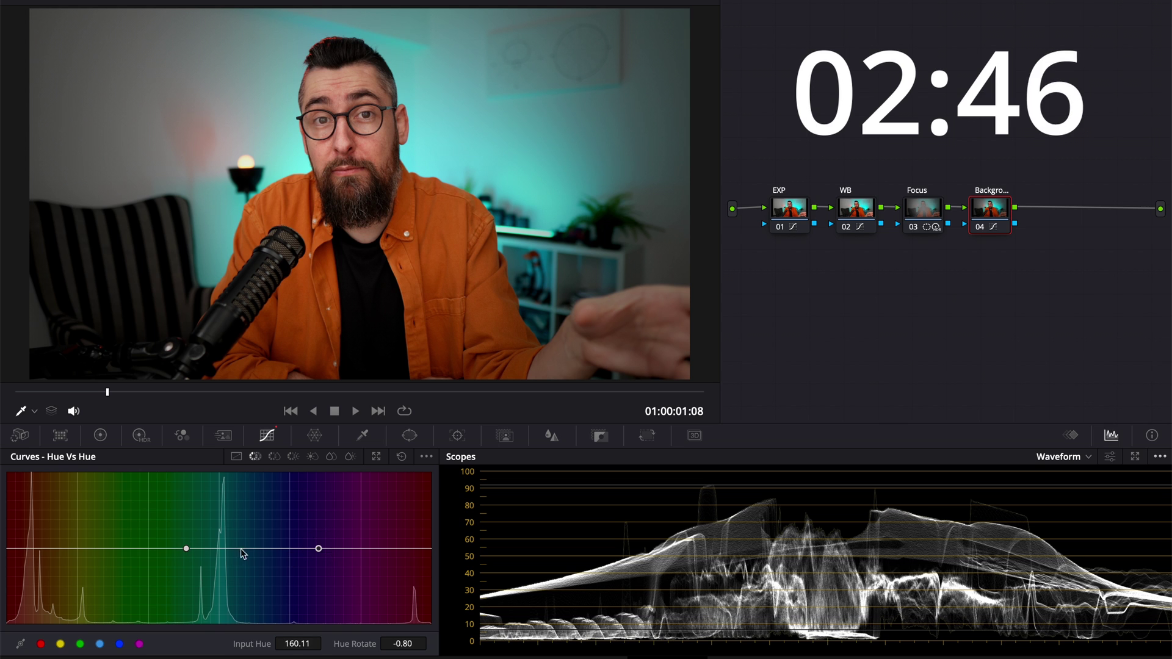
{"action": "left_click_drag", "start_coordinate": [226, 553], "coordinate": [228, 554]}
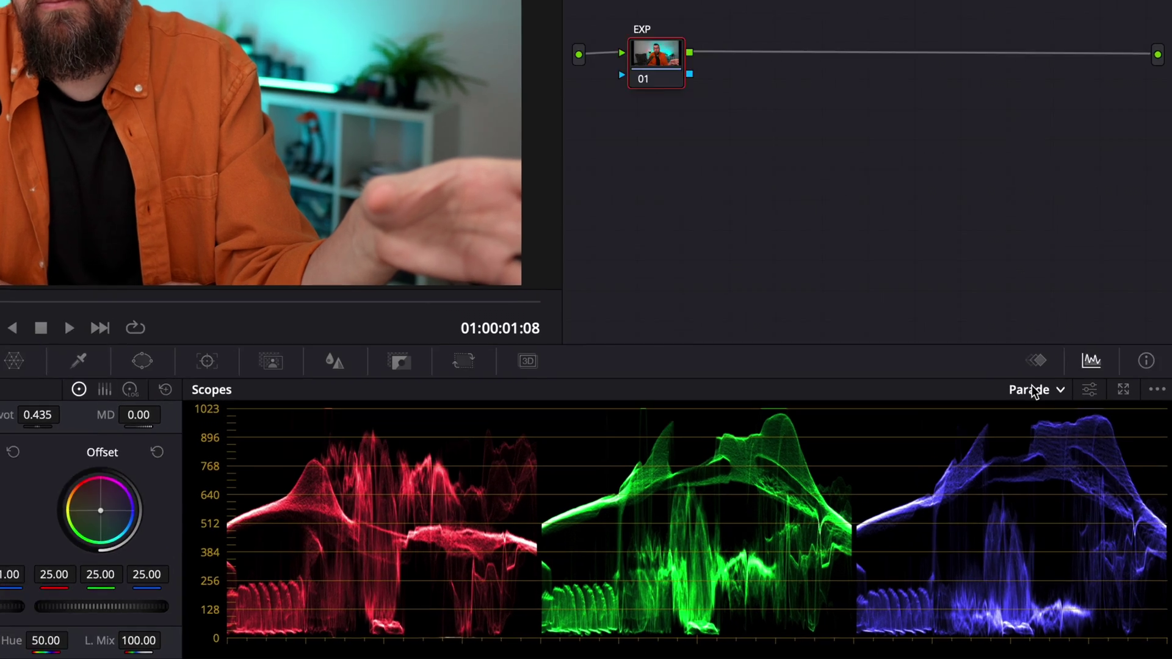
Switch the scope from Parade to a luma Waveform and turn on qualifier focus display
{"action": "left_click", "coordinate": [1071, 458]}
{"action": "left_click", "coordinate": [1078, 492]}
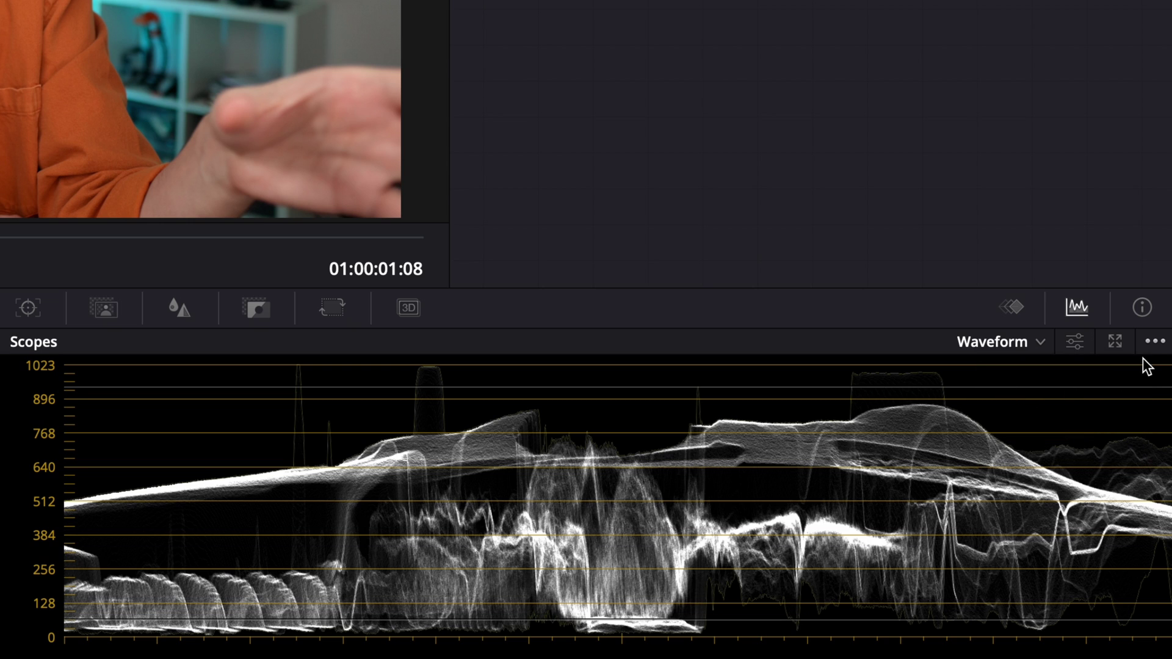
{"action": "left_click", "coordinate": [1155, 343]}
{"action": "mouse_move", "coordinate": [1132, 366]}
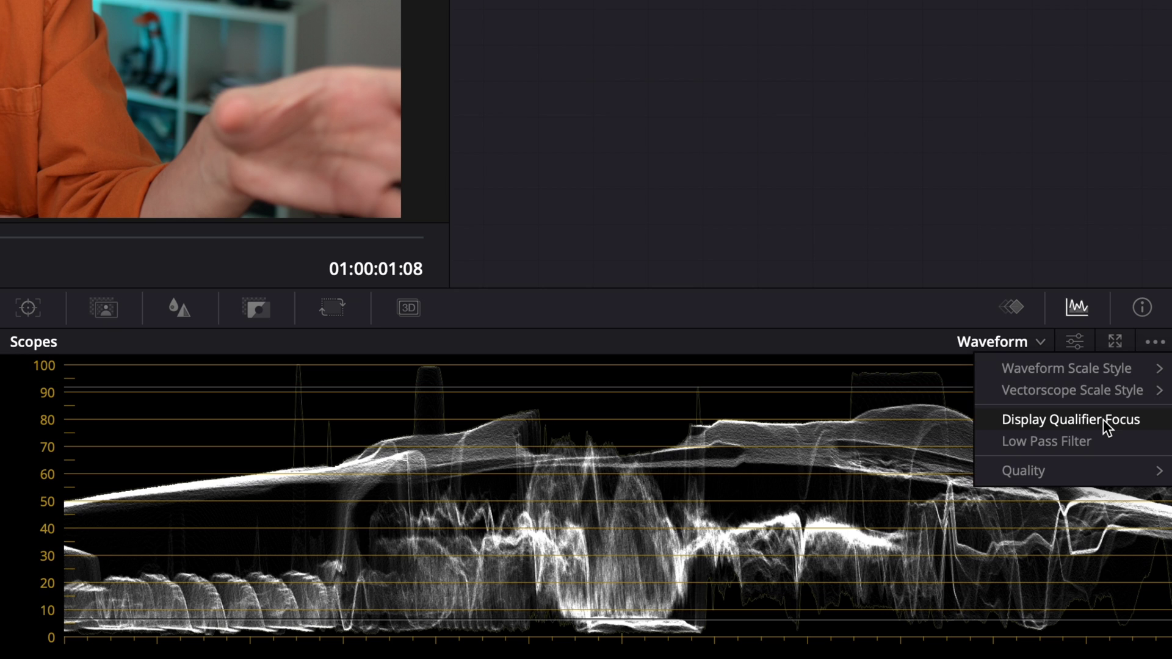
{"action": "left_click", "coordinate": [1106, 427]}
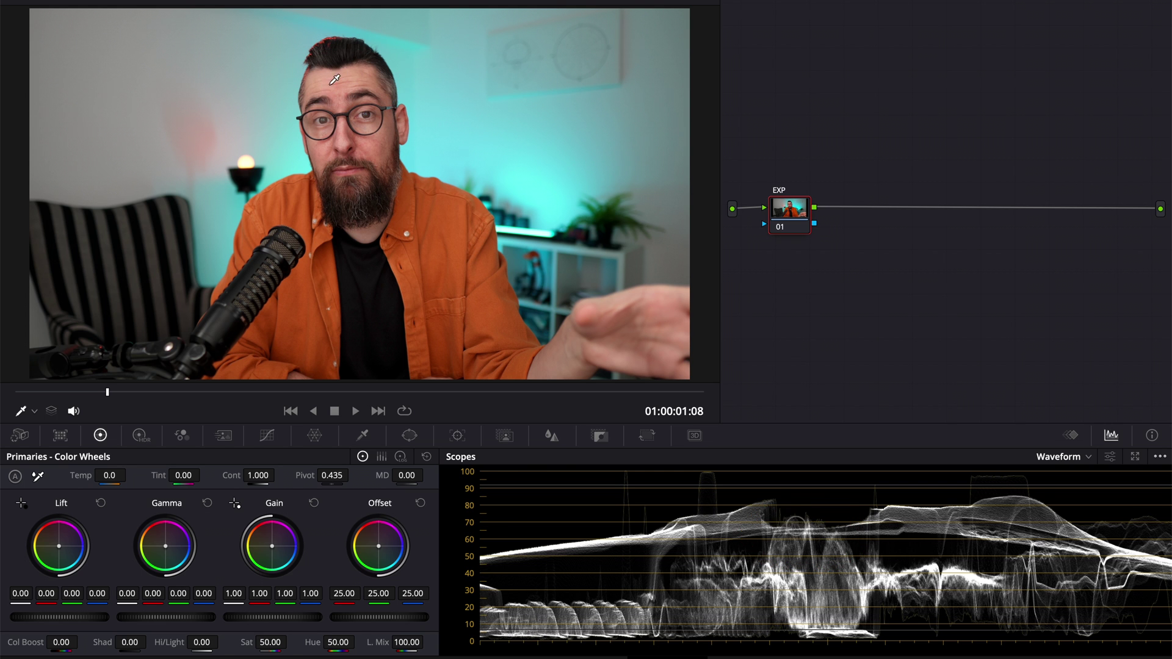
Add a serial node 02 after the EXP node
{"action": "right_click", "coordinate": [787, 218]}
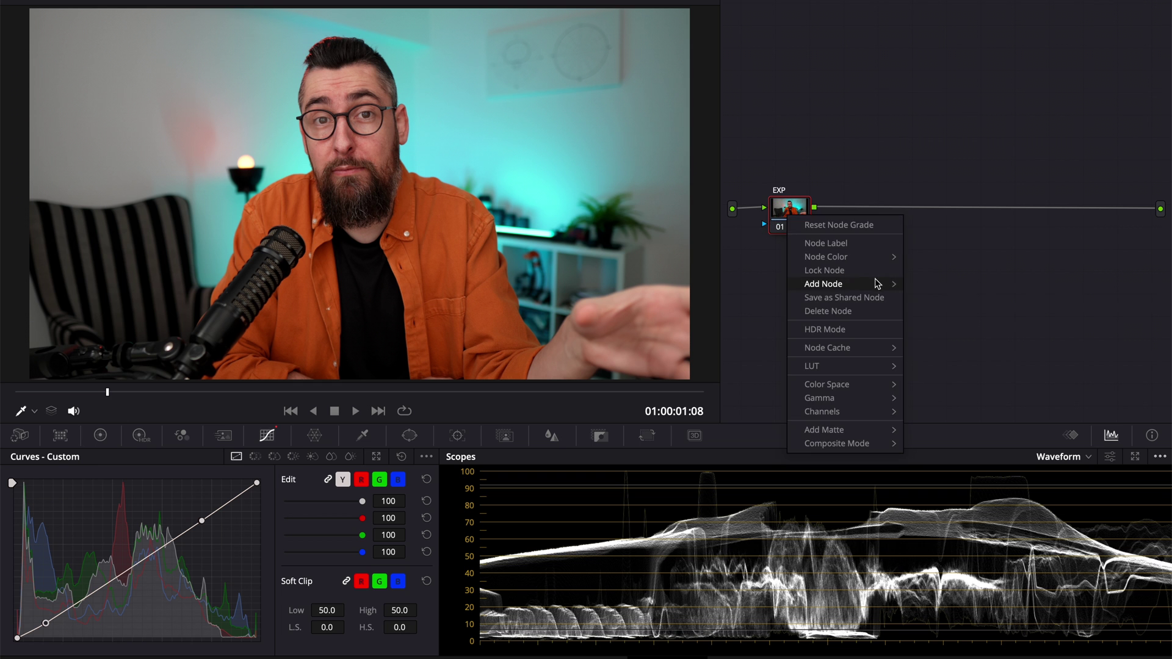
{"action": "mouse_move", "coordinate": [877, 284]}
{"action": "left_click", "coordinate": [924, 285]}
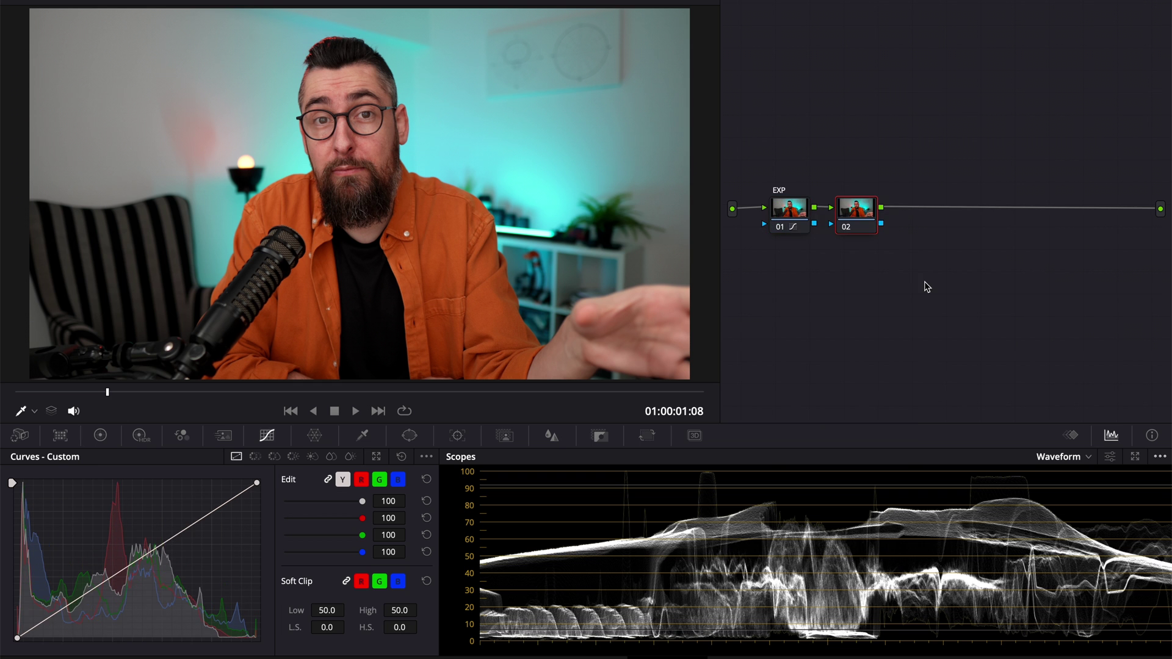
Label node 02 as WB and raise the qualifier matte pre-filter to soften it
{"action": "right_click", "coordinate": [869, 227]}
{"action": "left_click", "coordinate": [890, 237]}
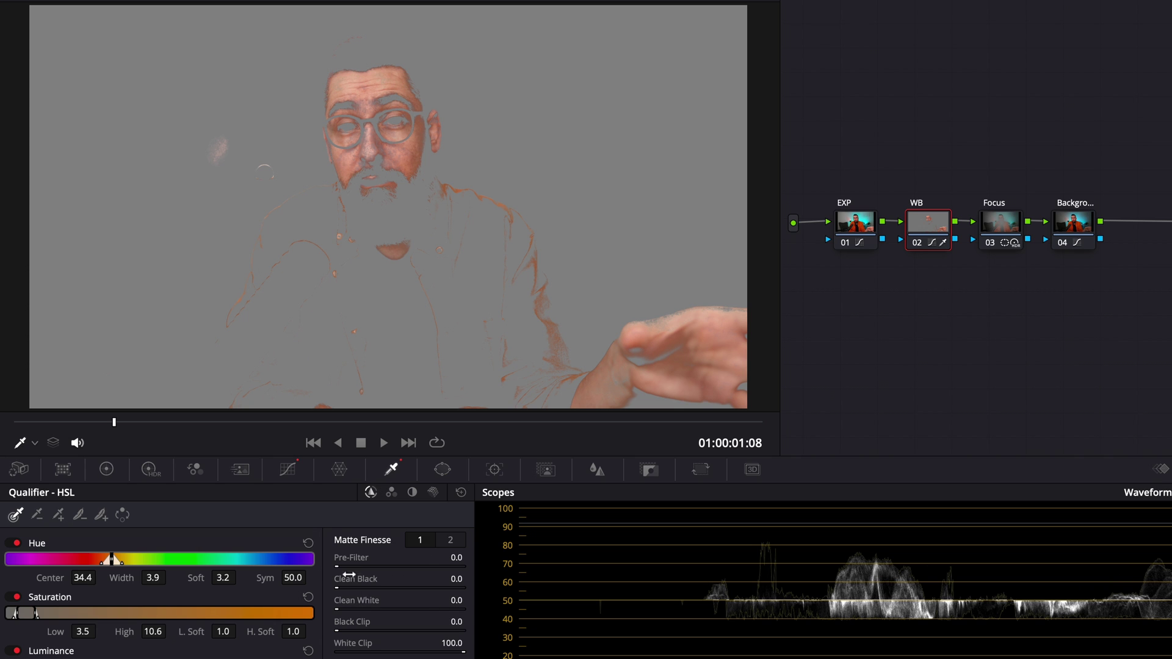
{"action": "left_click_drag", "start_coordinate": [340, 571], "coordinate": [452, 558]}
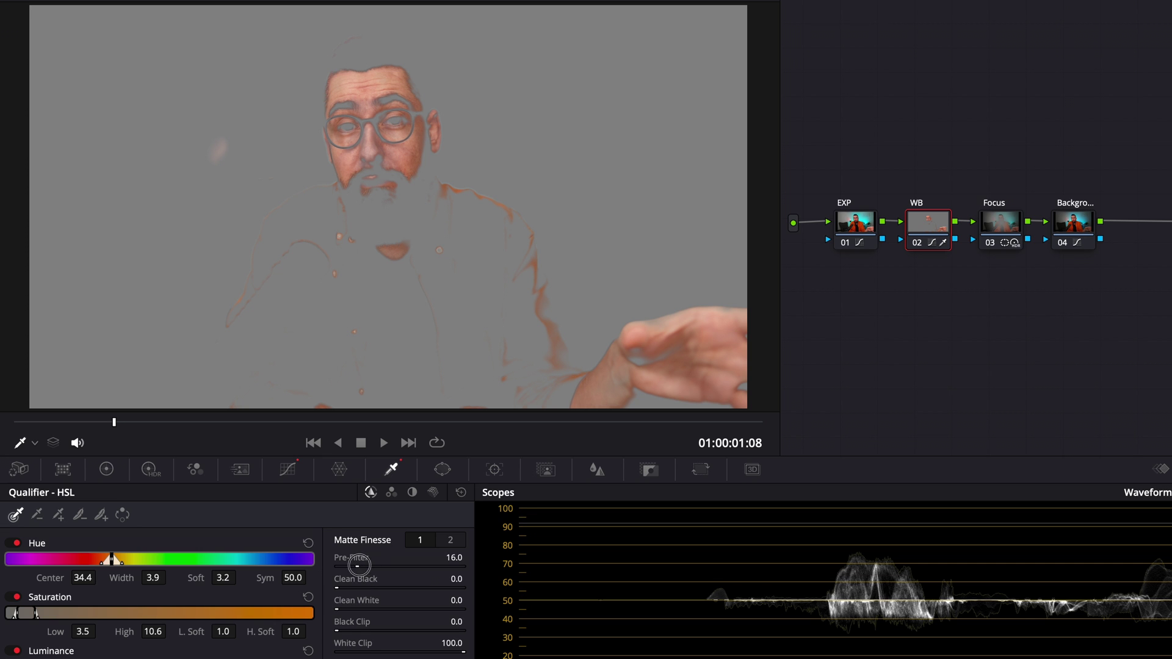
{"action": "left_click_drag", "start_coordinate": [357, 566], "coordinate": [361, 565]}
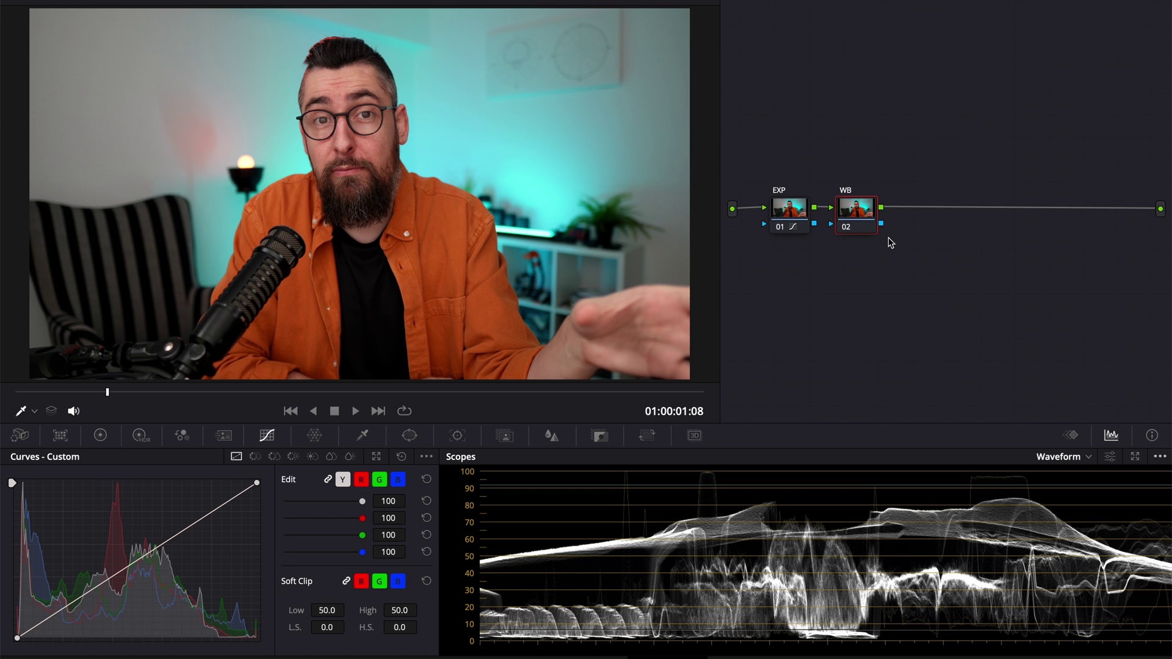
Show a Vectorscope with the skin tone indicator line on, and bring up the HSL qualifier
{"action": "left_click", "coordinate": [1084, 458]}
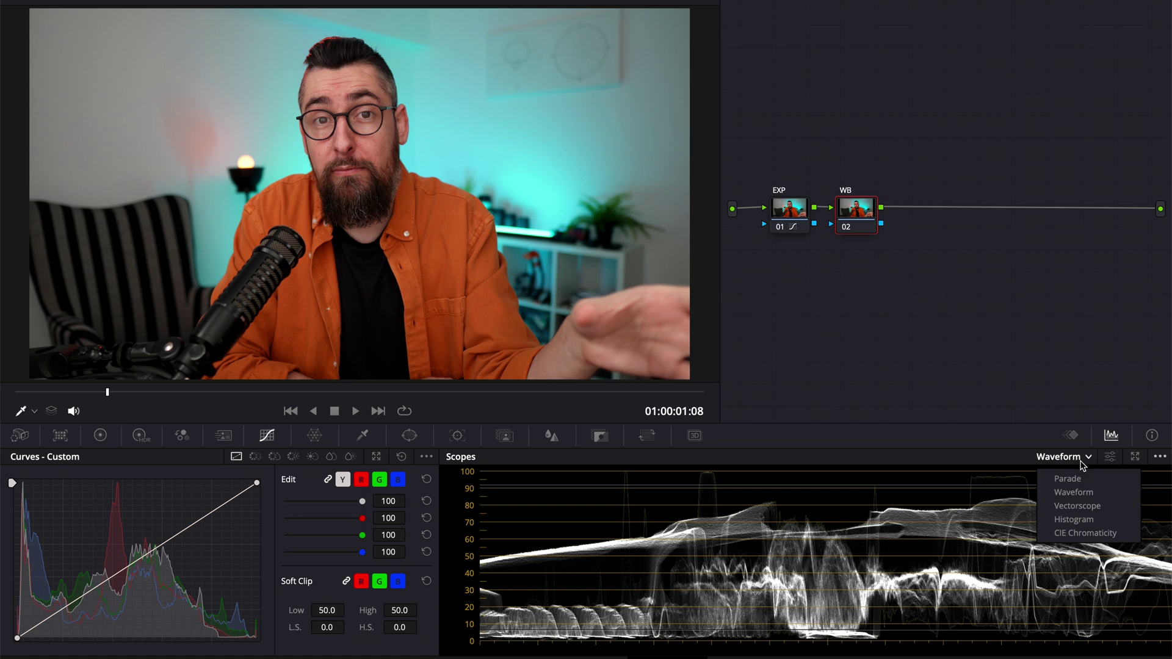
{"action": "left_click", "coordinate": [1077, 506]}
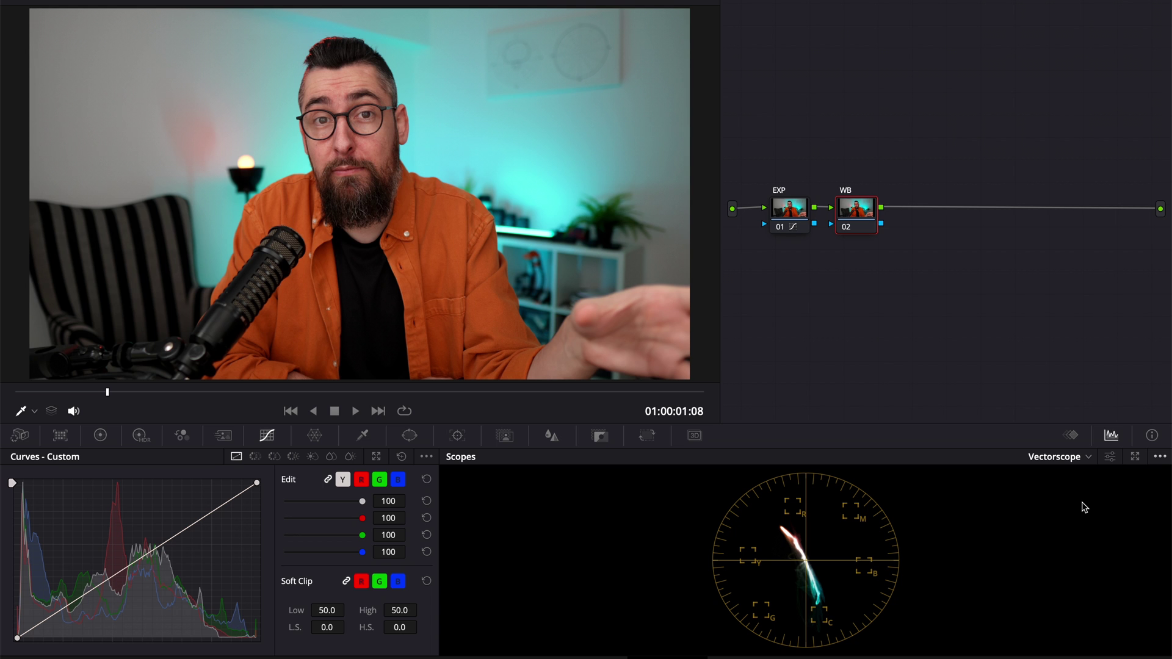
{"action": "left_click", "coordinate": [1112, 459]}
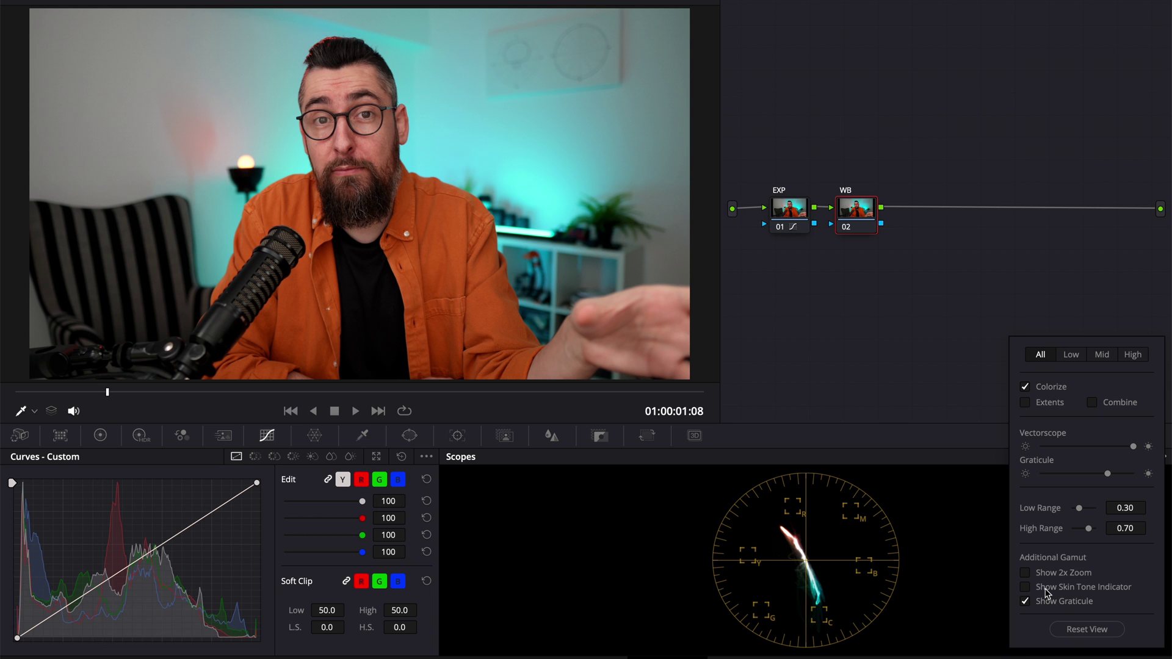
{"action": "left_click", "coordinate": [1026, 588]}
{"action": "left_click", "coordinate": [963, 546]}
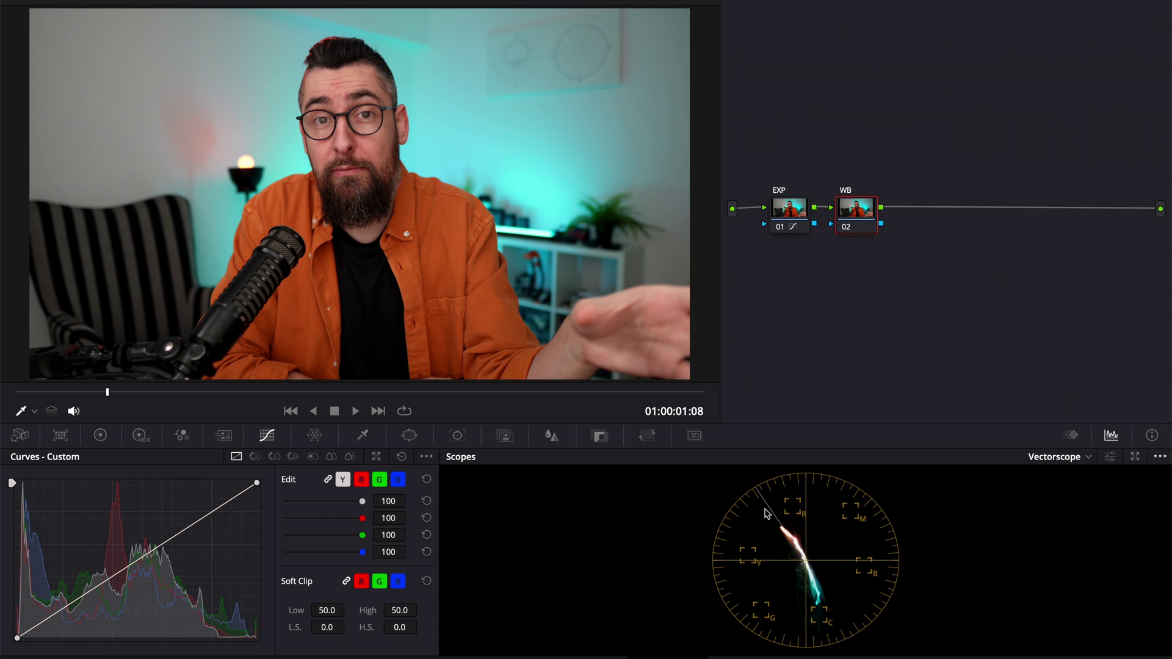
{"action": "left_click", "coordinate": [362, 435]}
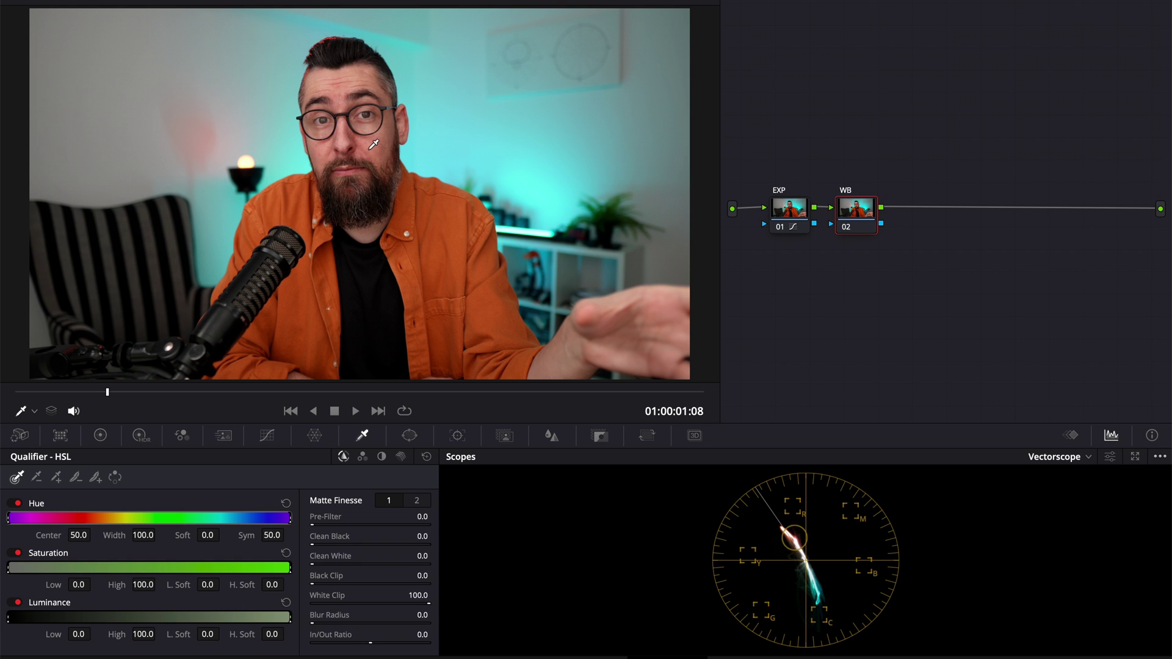
On node WB, pin the Hue vs Hue curve in the blue-purples and shift the reds slightly
{"action": "left_click", "coordinate": [273, 434]}
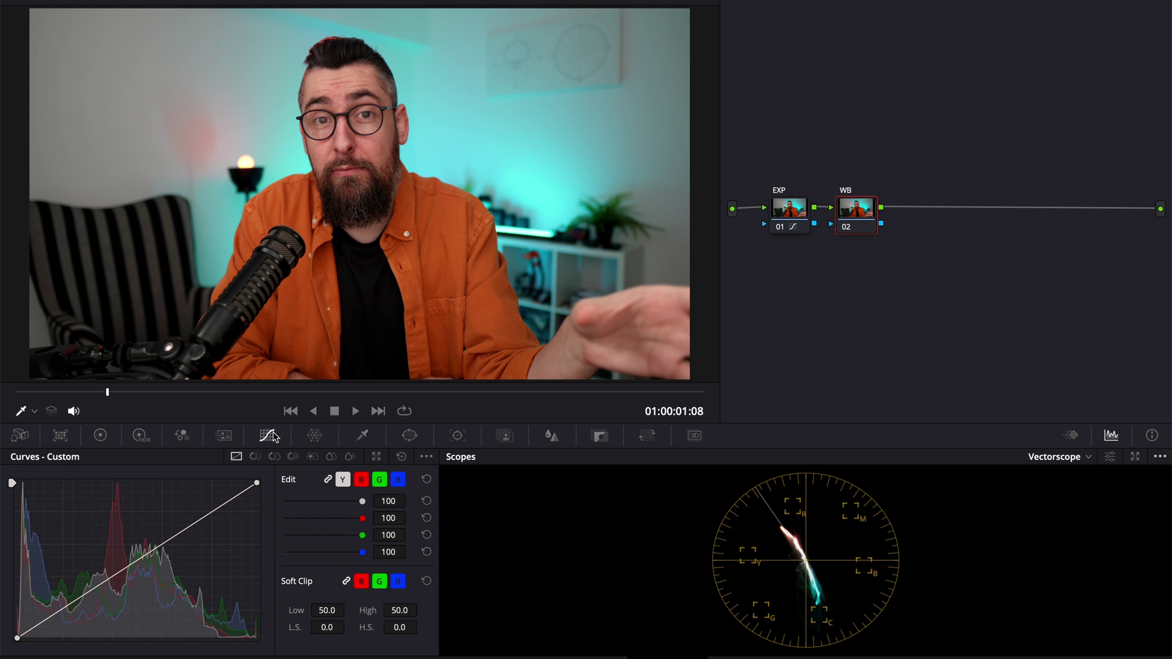
{"action": "left_click", "coordinate": [255, 457]}
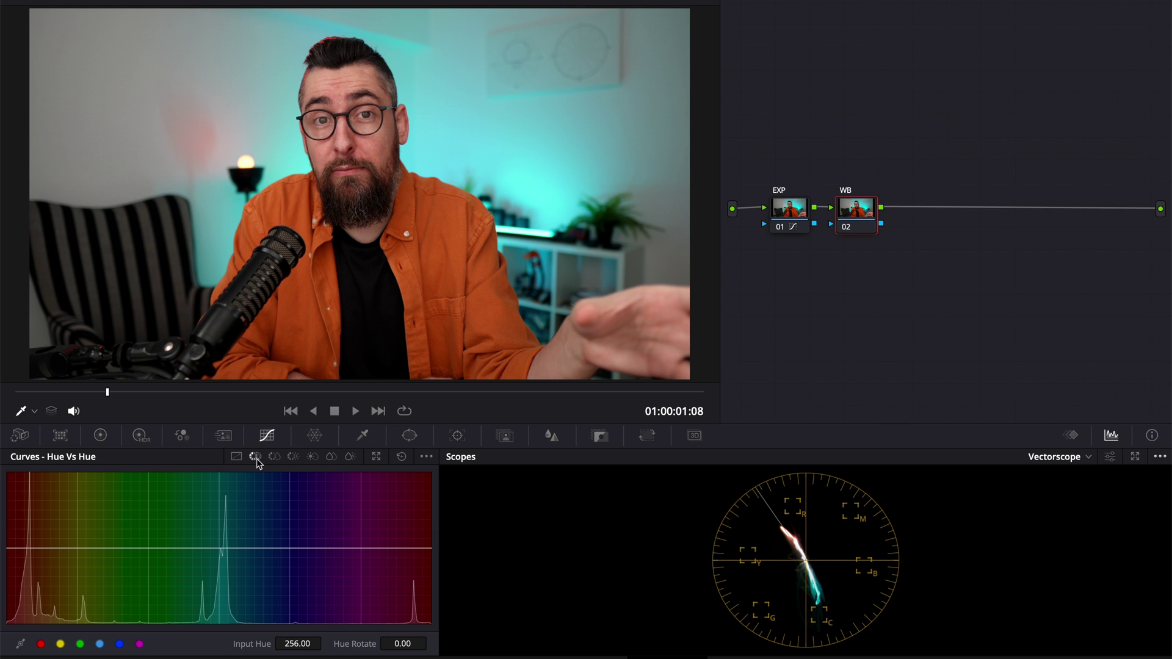
{"action": "left_click", "coordinate": [378, 549]}
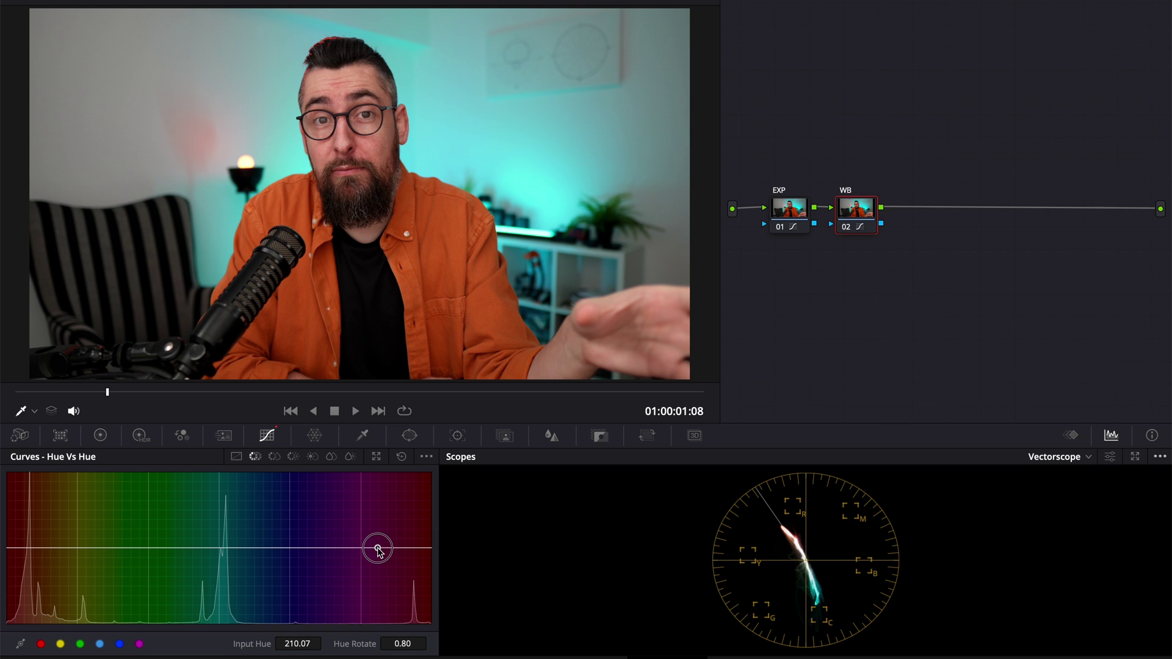
{"action": "left_click", "coordinate": [56, 548]}
{"action": "left_click", "coordinate": [26, 552]}
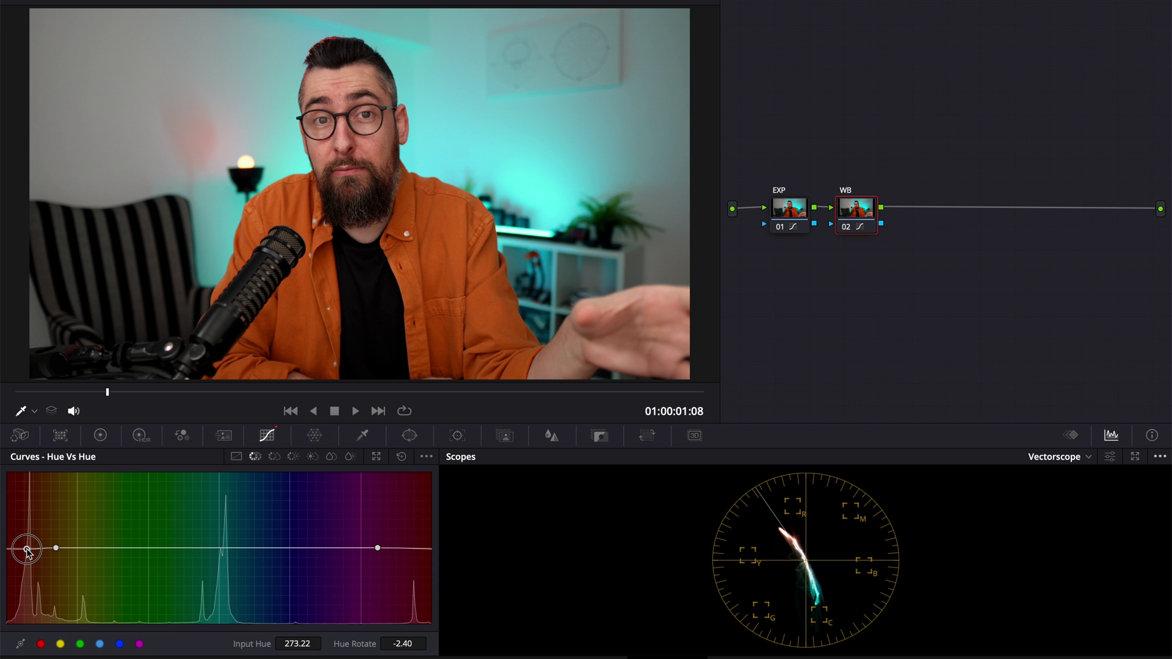
{"action": "mouse_move", "coordinate": [333, 81]}
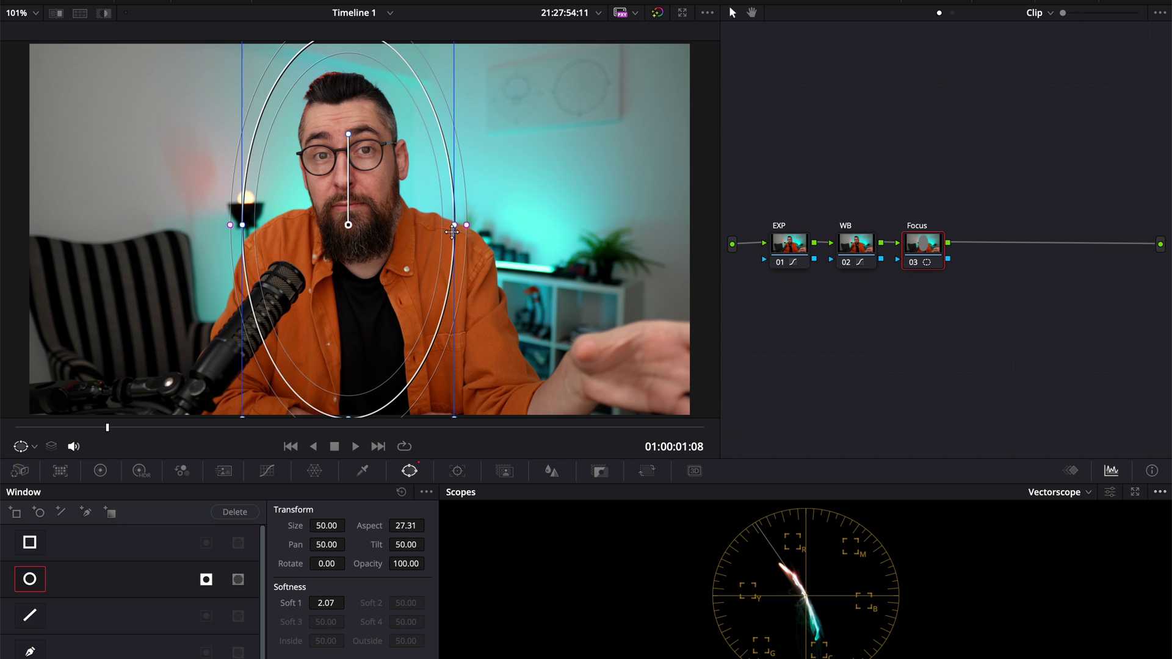
Enlarge, soften and nudge the oval window, then set HDR Global Exp to -1.35
{"action": "left_click_drag", "start_coordinate": [457, 230], "coordinate": [707, 220]}
{"action": "left_click_drag", "start_coordinate": [340, 219], "coordinate": [347, 231]}
{"action": "left_click", "coordinate": [141, 470]}
{"action": "left_click_drag", "start_coordinate": [352, 634], "coordinate": [334, 635]}
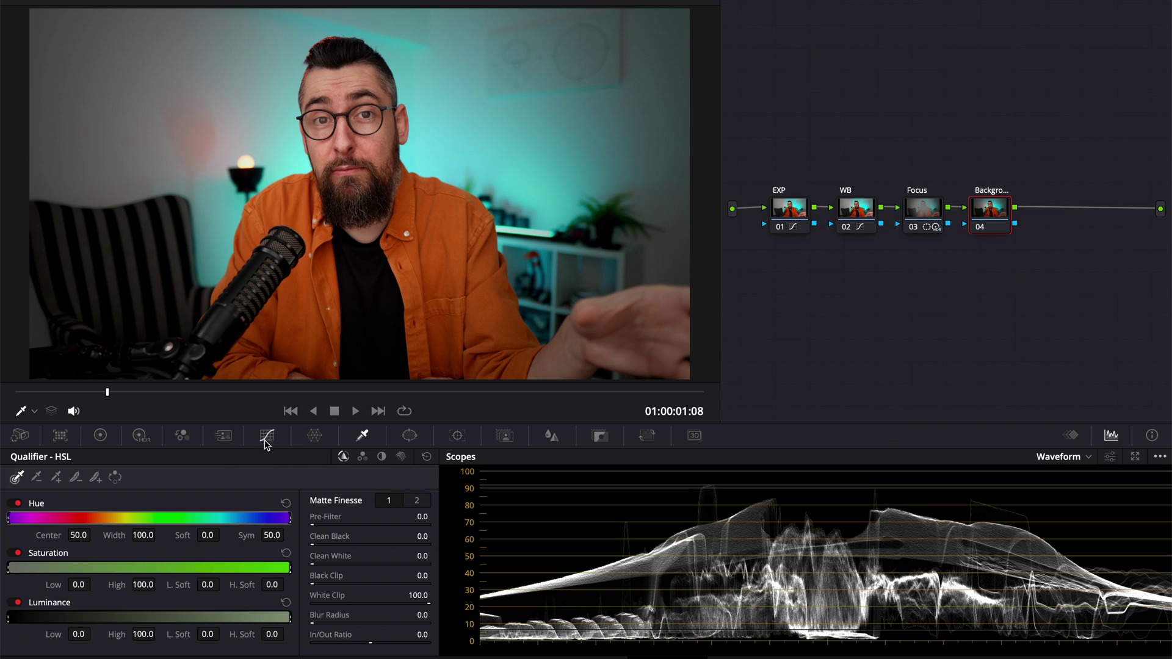
Open the background node's Hue vs Hue curve and add a point in the green hues
{"action": "left_click", "coordinate": [267, 438]}
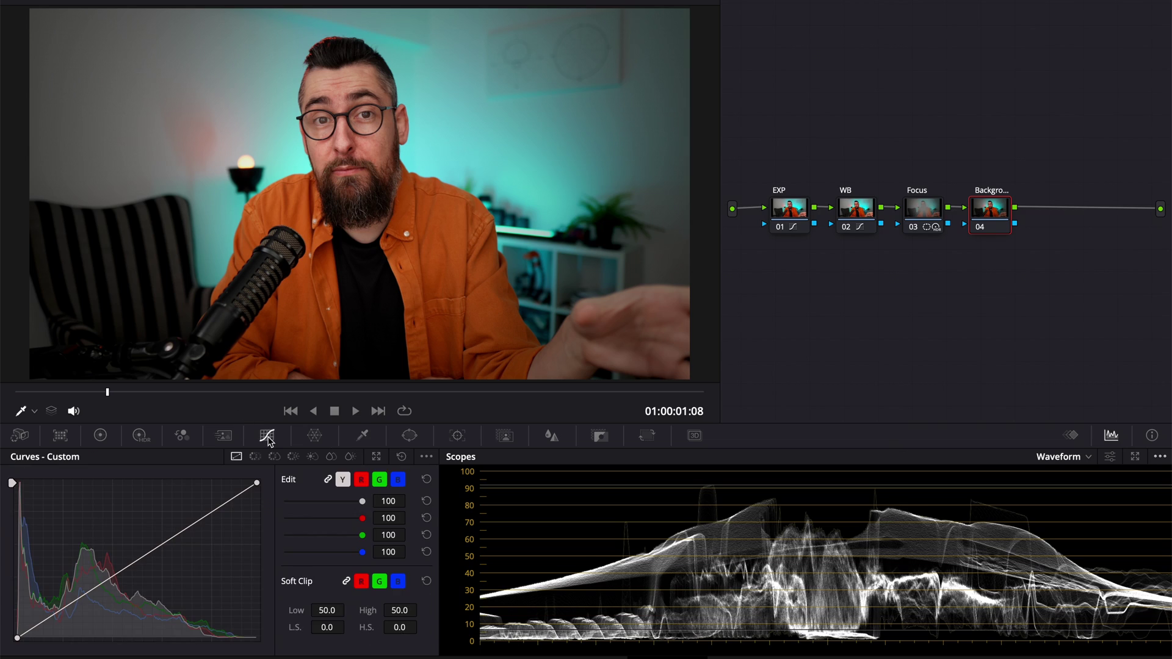
{"action": "left_click", "coordinate": [255, 457]}
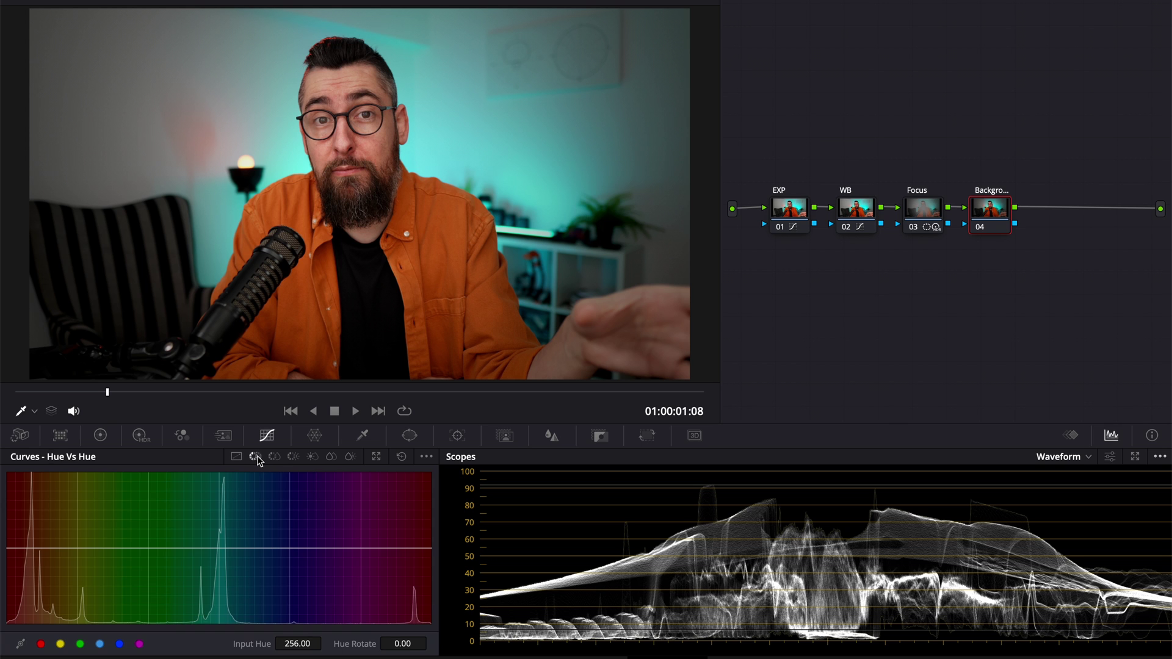
{"action": "left_click", "coordinate": [186, 549]}
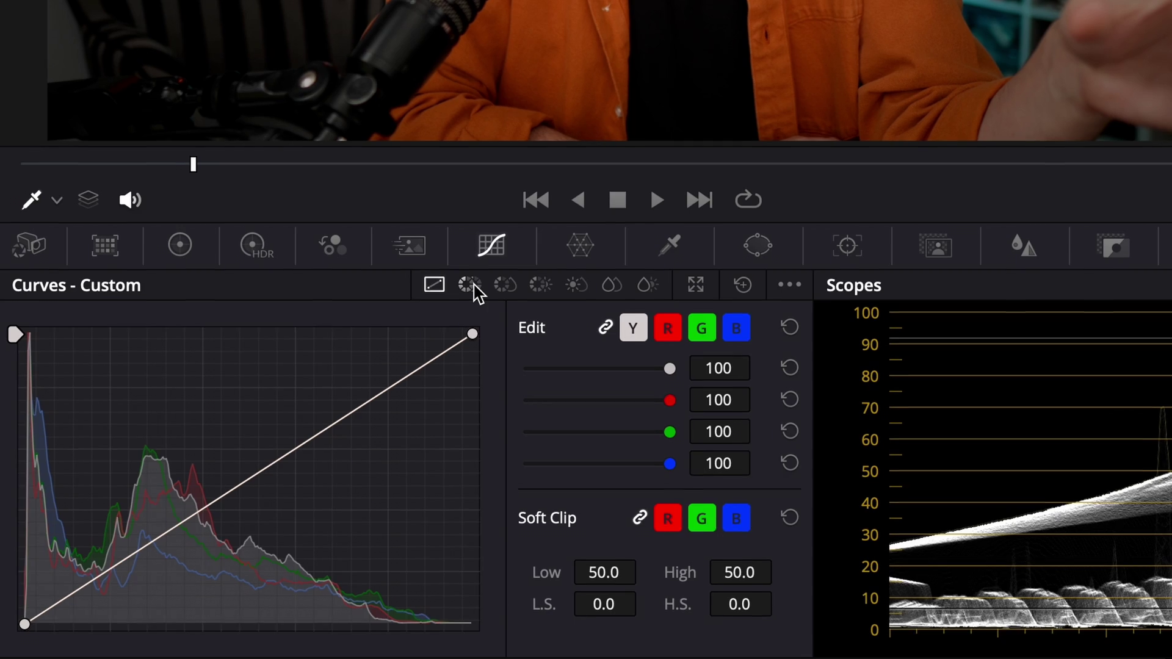
Show the Hue vs Hue curve again in the Curves palette
{"action": "left_click", "coordinate": [475, 282]}
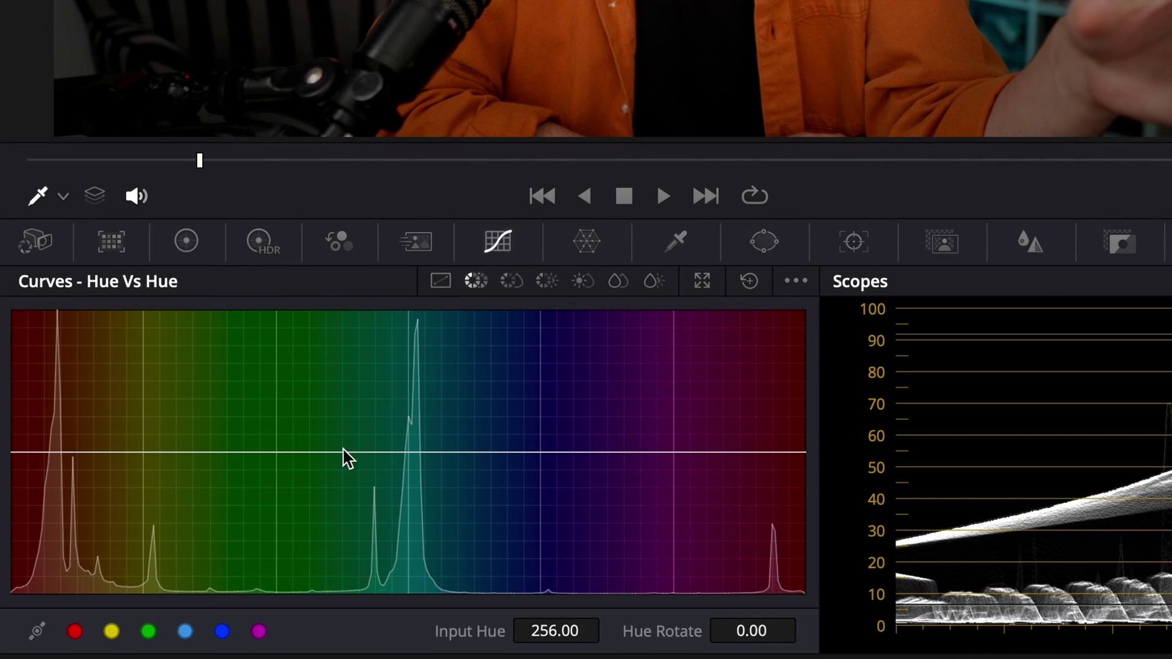